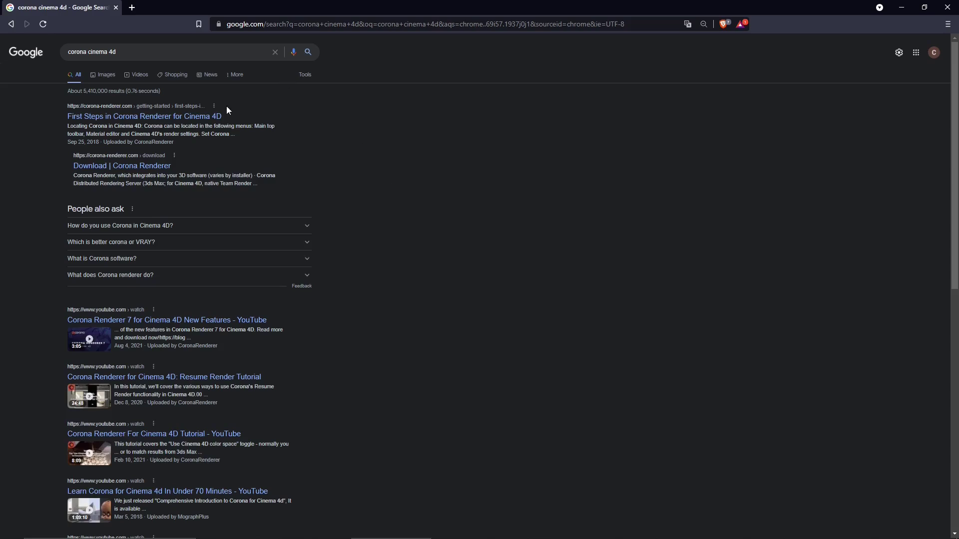
Open the First Steps in Corona Renderer for Cinema 4D result and bring up the site's Download Corona page in a new tab
click(219, 116)
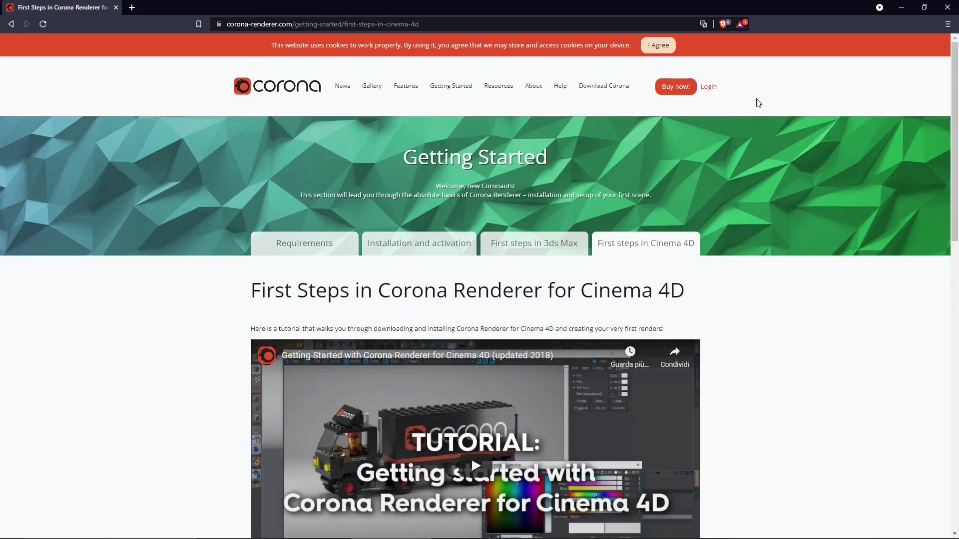
right_click(591, 94)
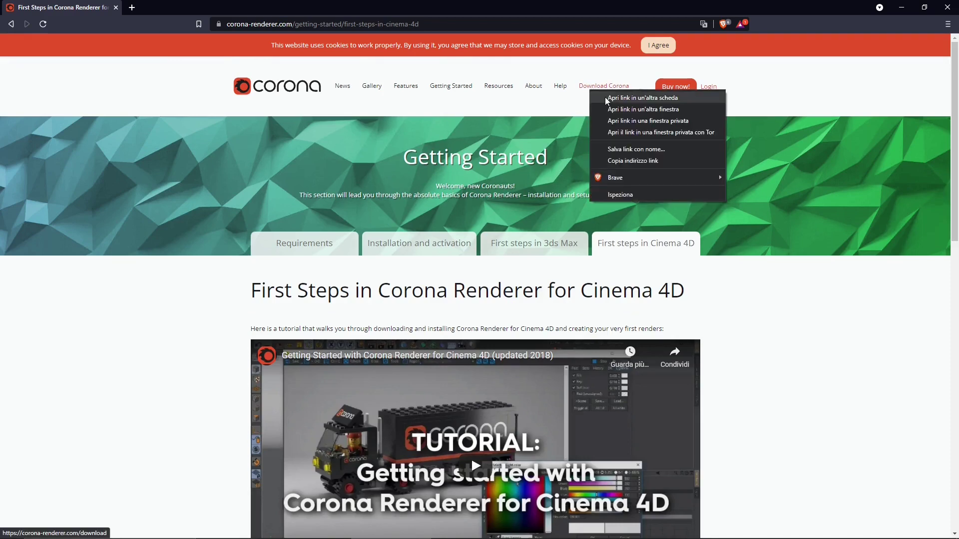
click(606, 98)
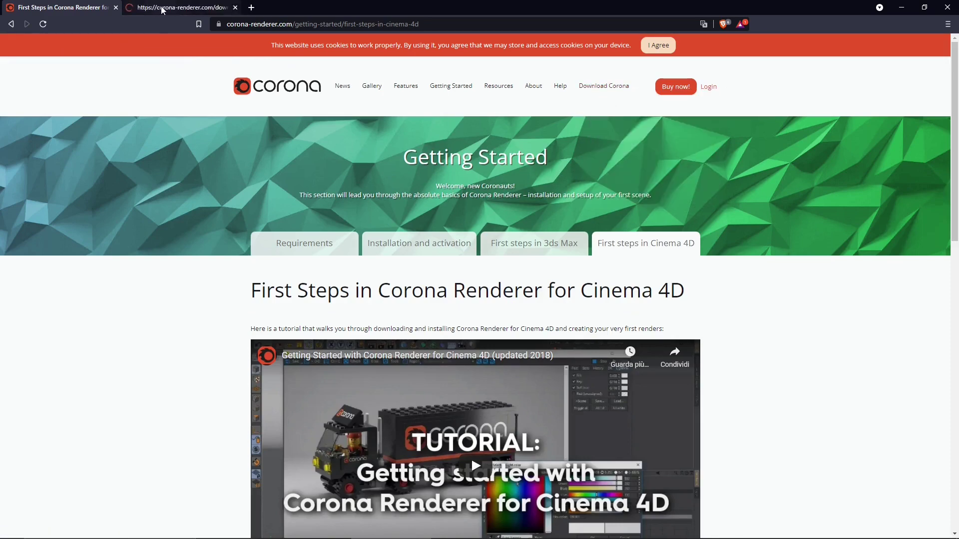
click(172, 10)
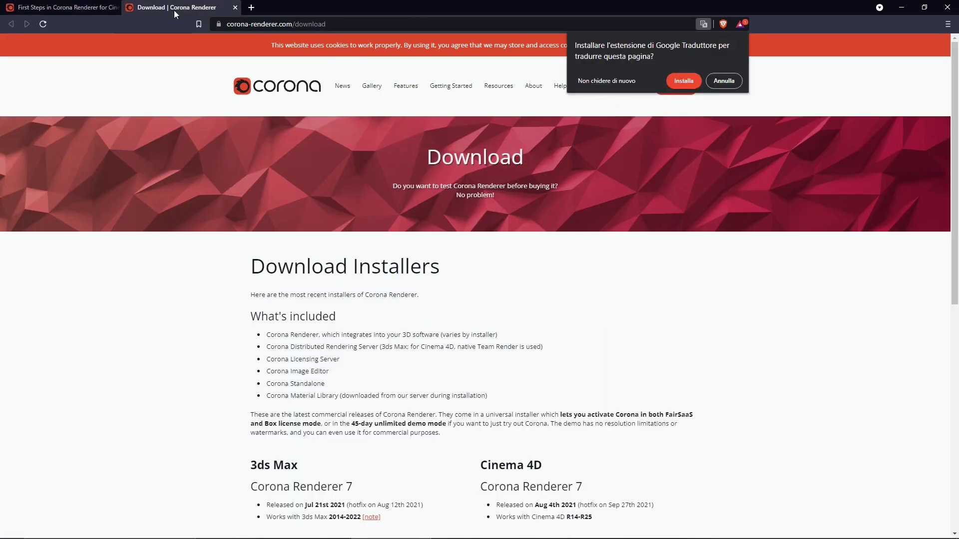
click(682, 80)
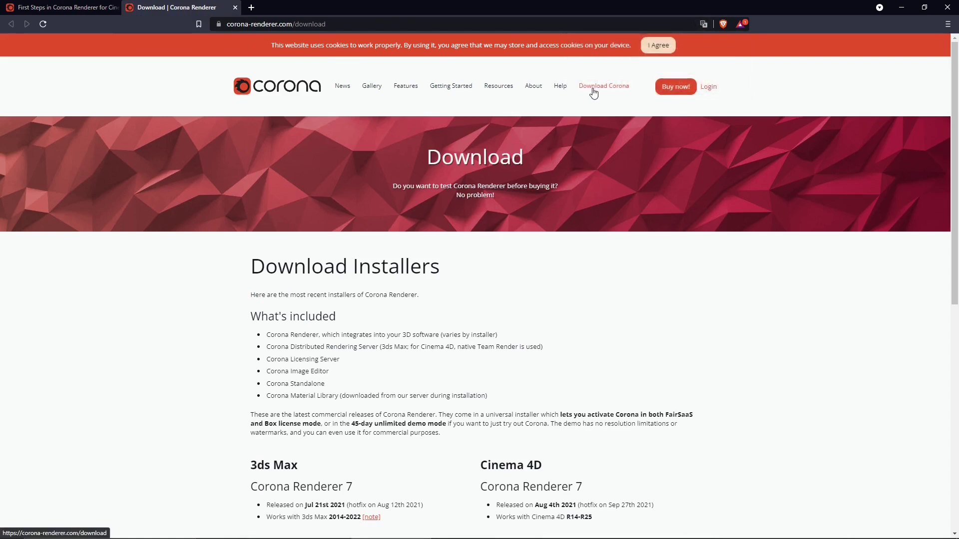
scroll(501, 239, down, 2)
scroll(330, 237, down, 1)
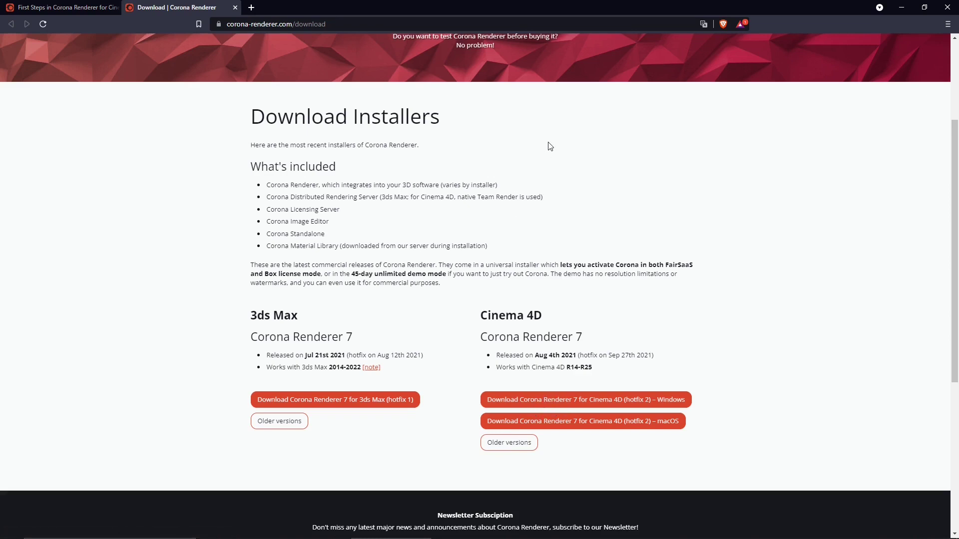
scroll(504, 169, up, 3)
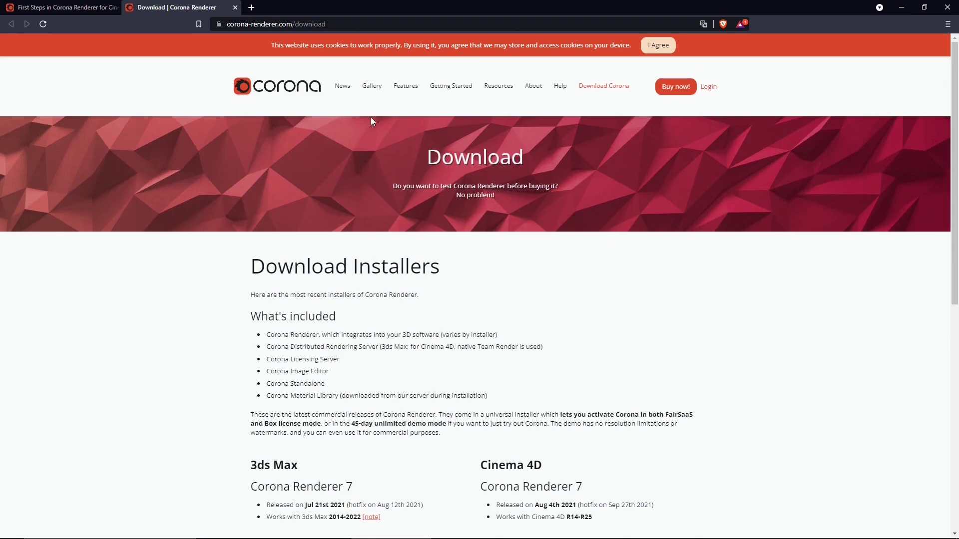
Open the Corona Renderer gallery and browse through the showcased interior, exterior, product and vehicle renders
click(377, 88)
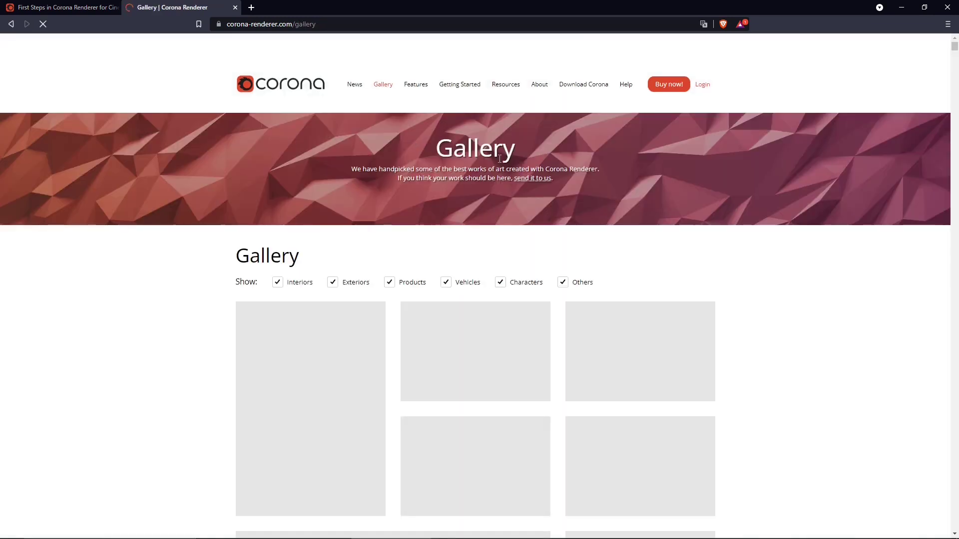
scroll(764, 200, down, 1)
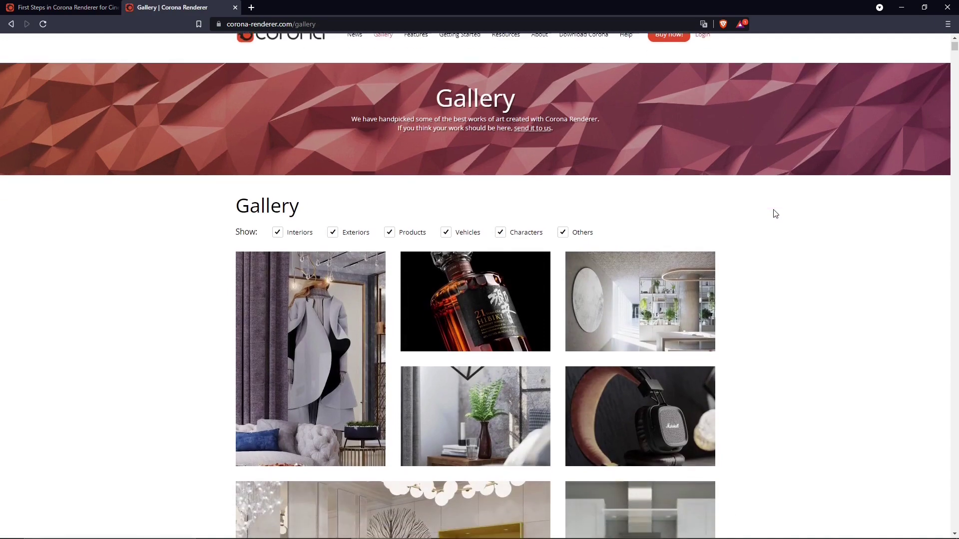
scroll(775, 214, down, 4)
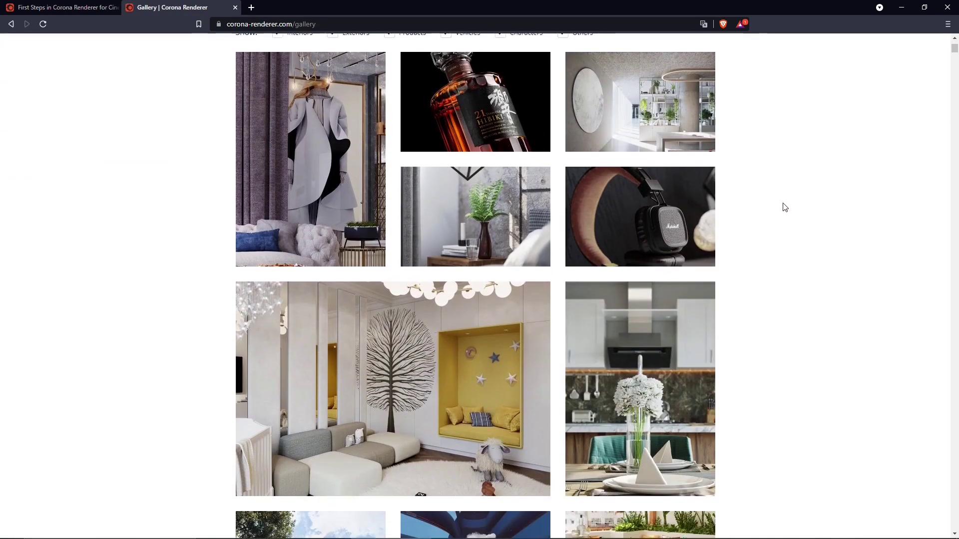
scroll(785, 205, down, 2)
scroll(794, 197, down, 3)
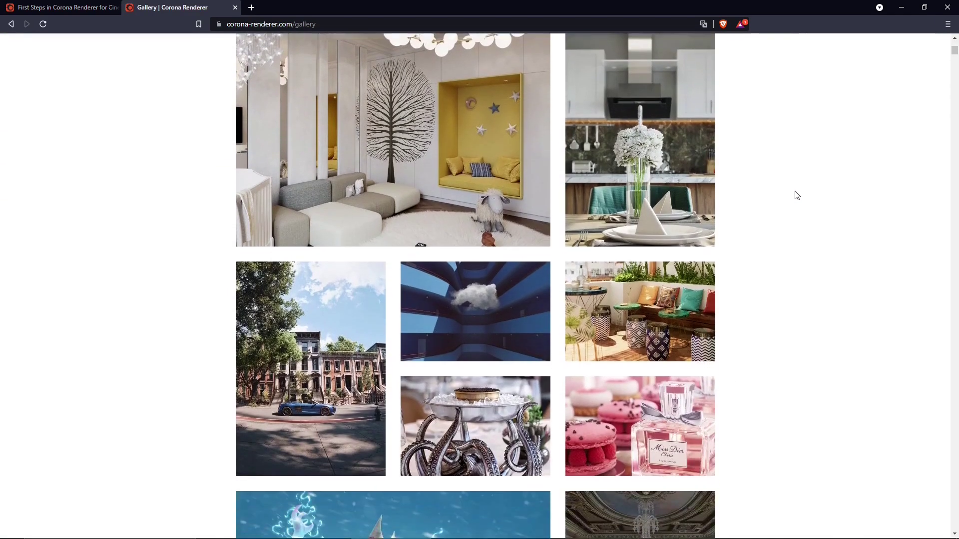
scroll(796, 195, down, 20)
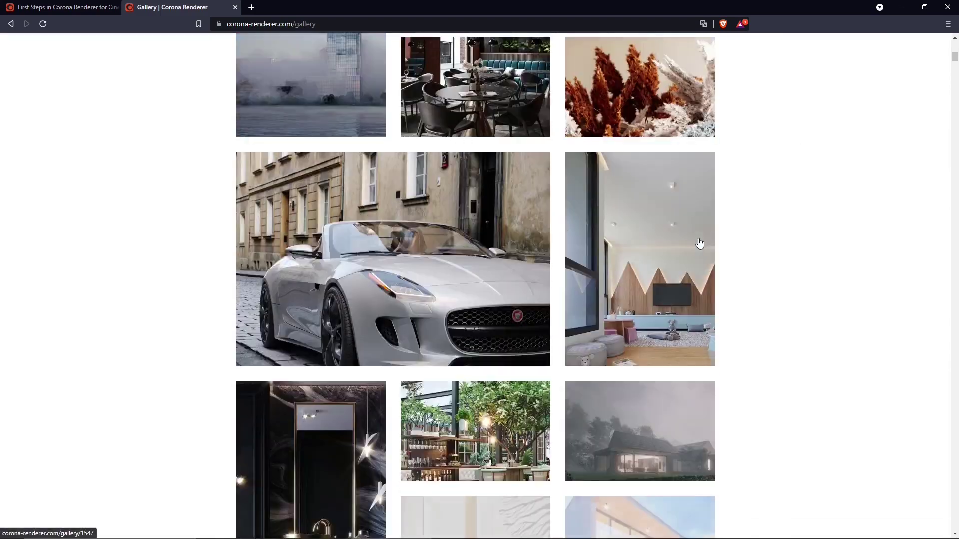
scroll(744, 164, down, 10)
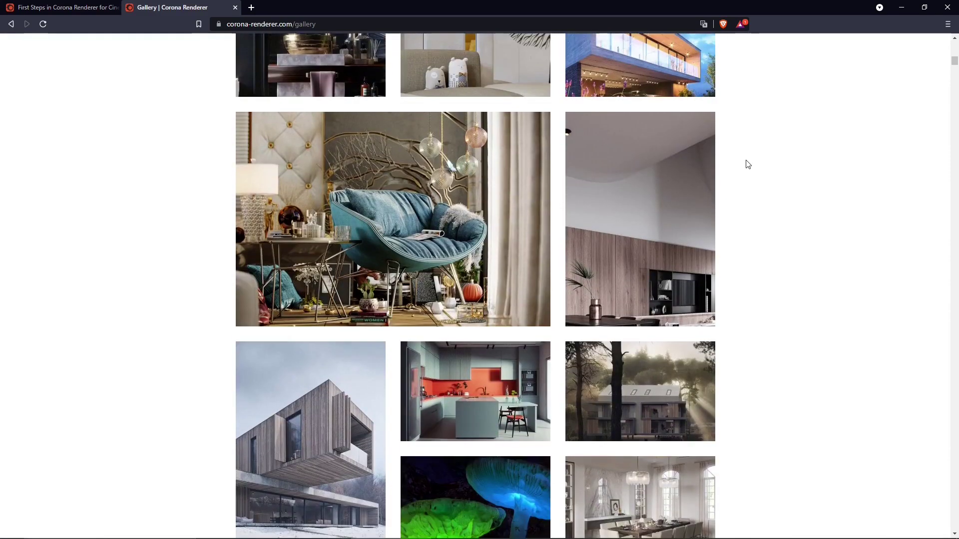
scroll(747, 165, down, 9)
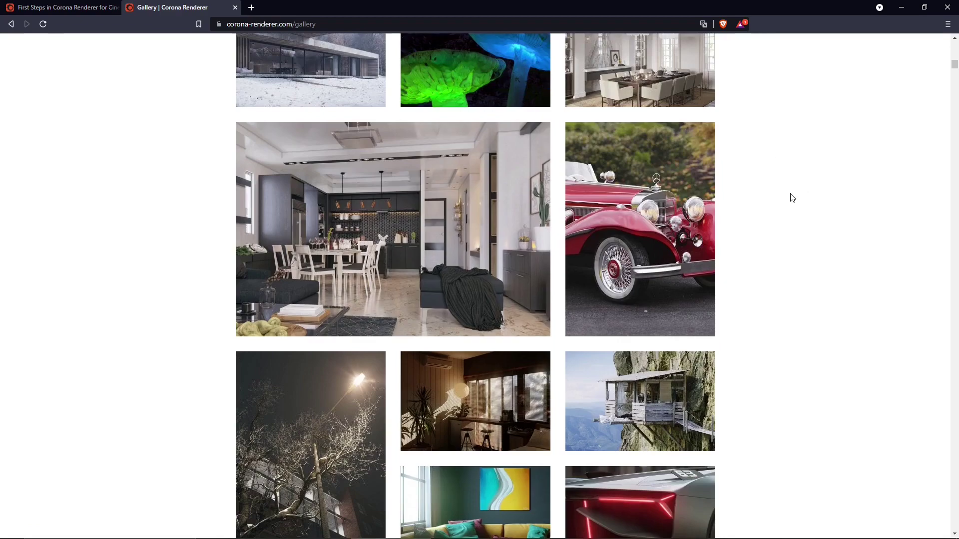
scroll(791, 197, down, 6)
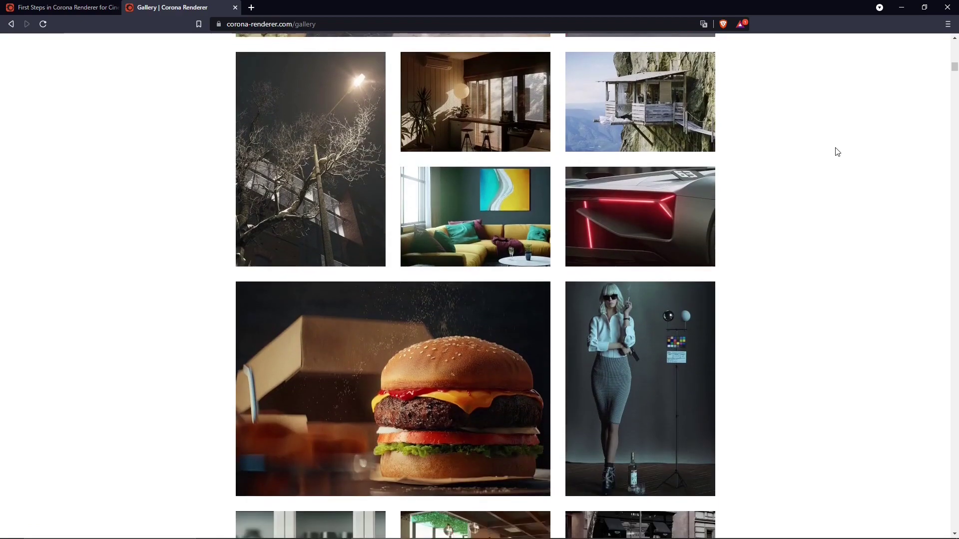
scroll(837, 152, down, 9)
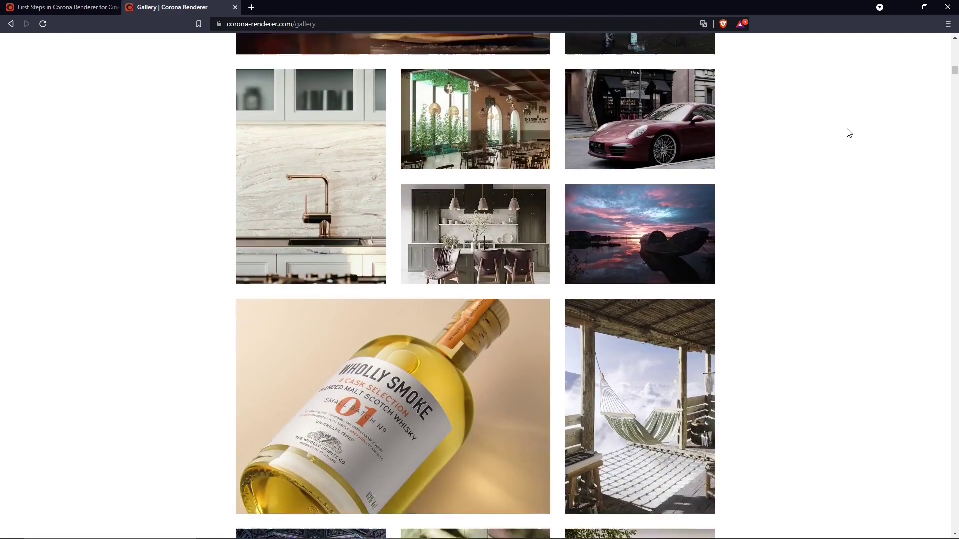
scroll(849, 133, down, 11)
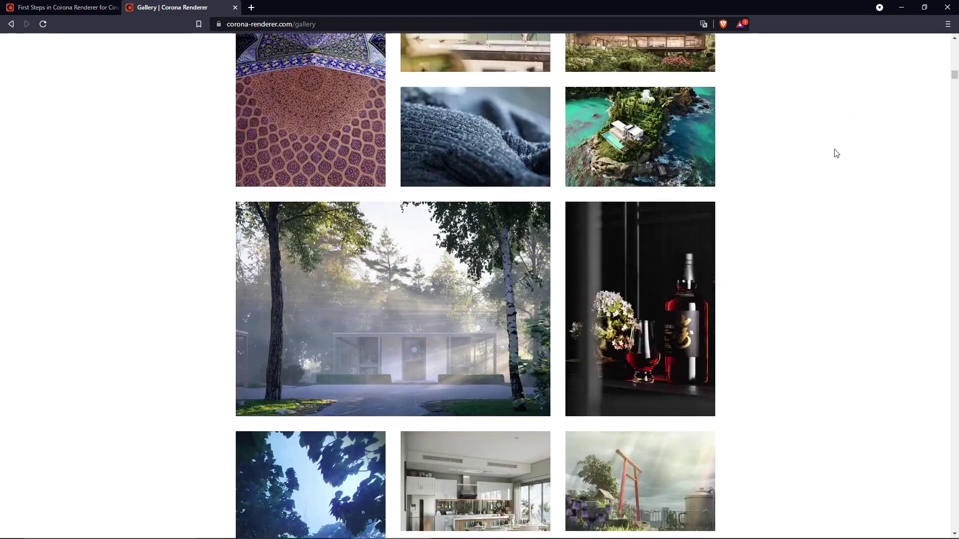
scroll(839, 175, down, 8)
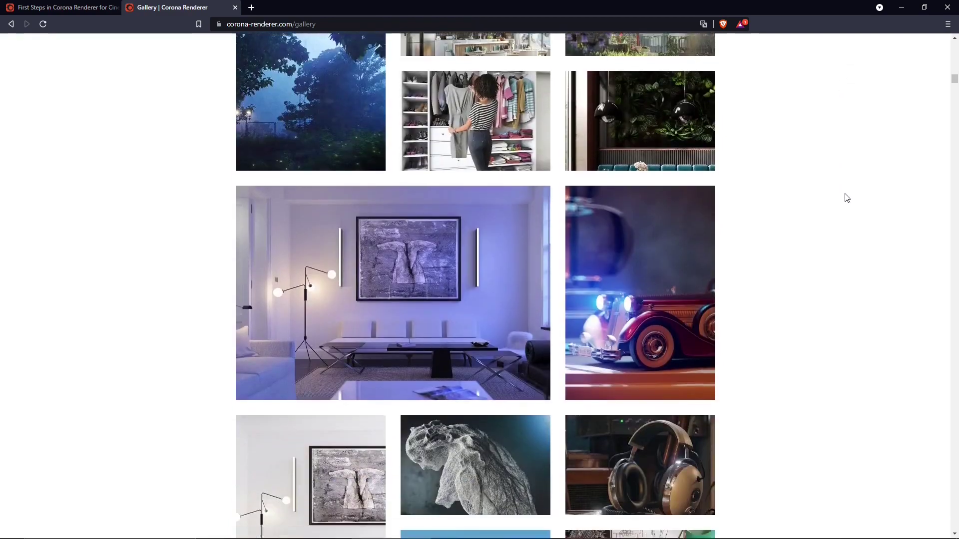
scroll(847, 196, down, 5)
scroll(839, 182, down, 3)
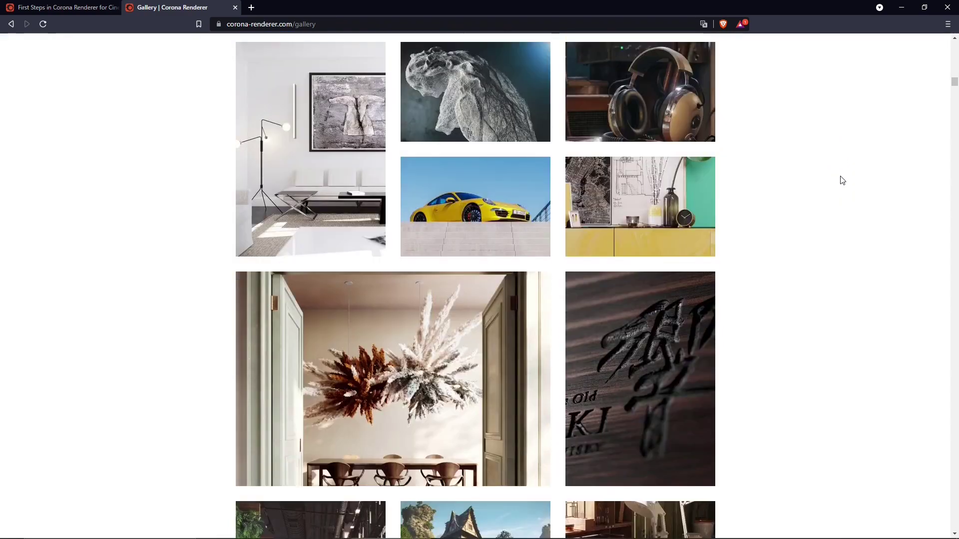
scroll(842, 180, down, 3)
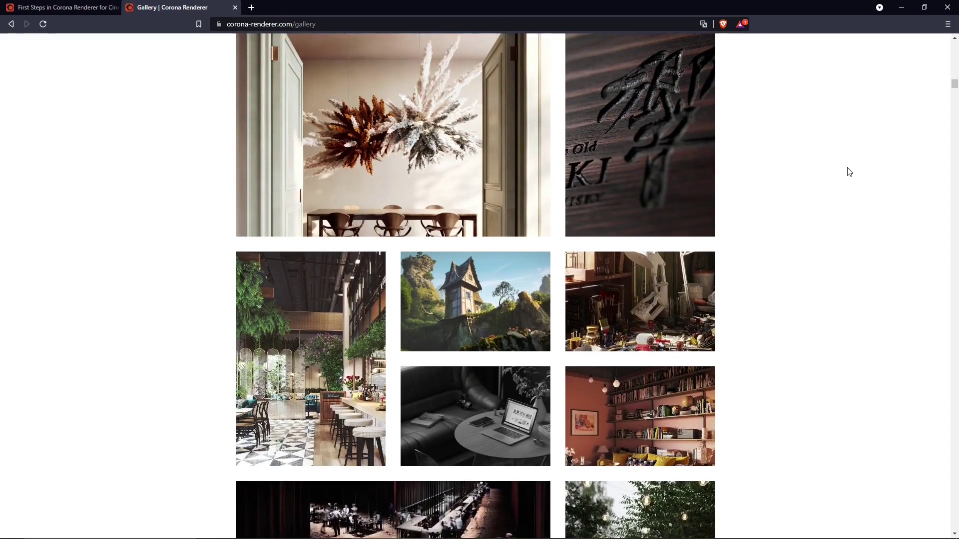
scroll(847, 170, down, 3)
scroll(850, 166, down, 4)
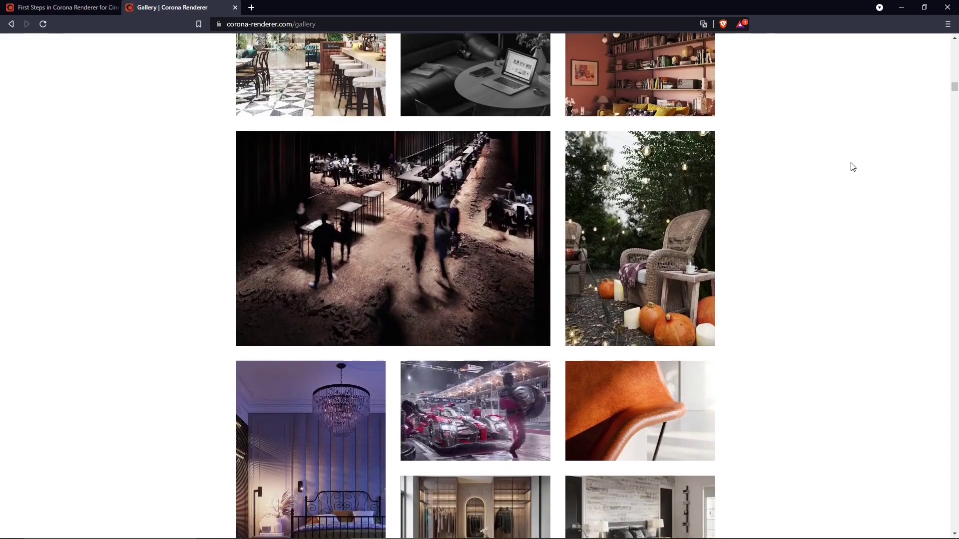
scroll(852, 166, down, 6)
scroll(857, 155, down, 5)
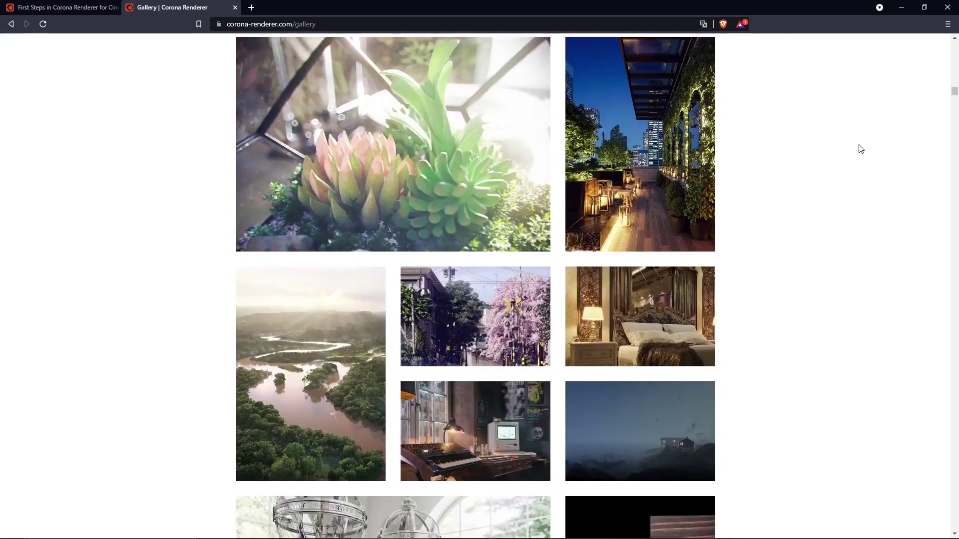
scroll(859, 148, down, 6)
scroll(858, 147, down, 7)
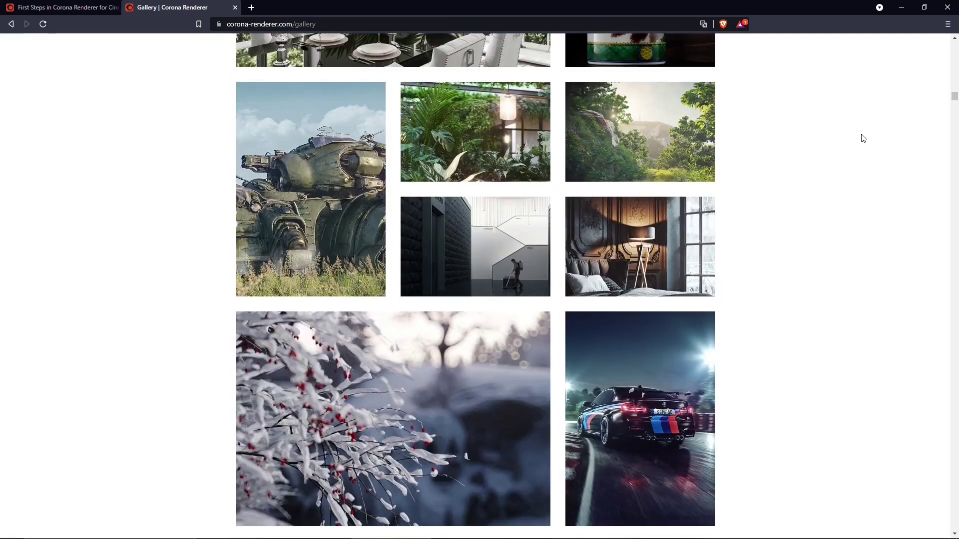
scroll(860, 137, down, 14)
scroll(554, 277, down, 6)
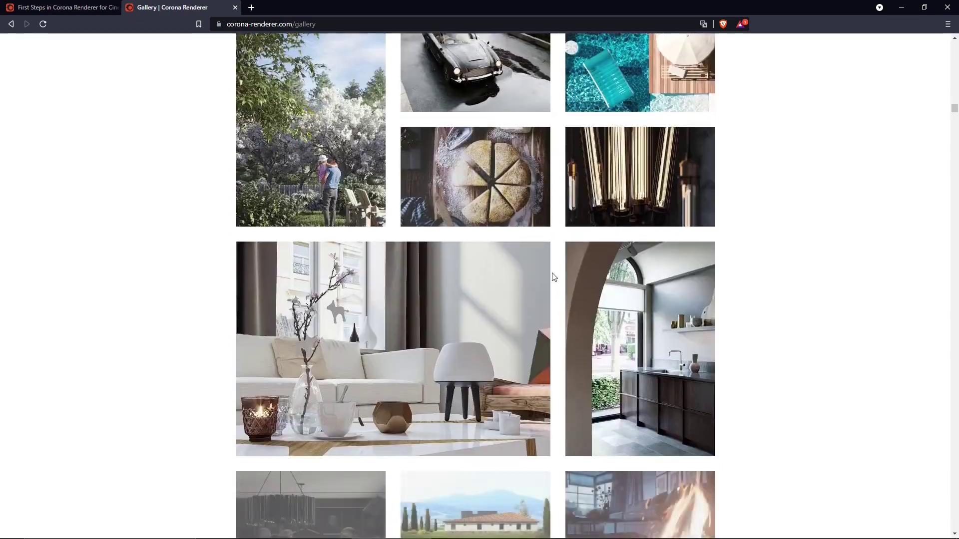
scroll(554, 277, down, 18)
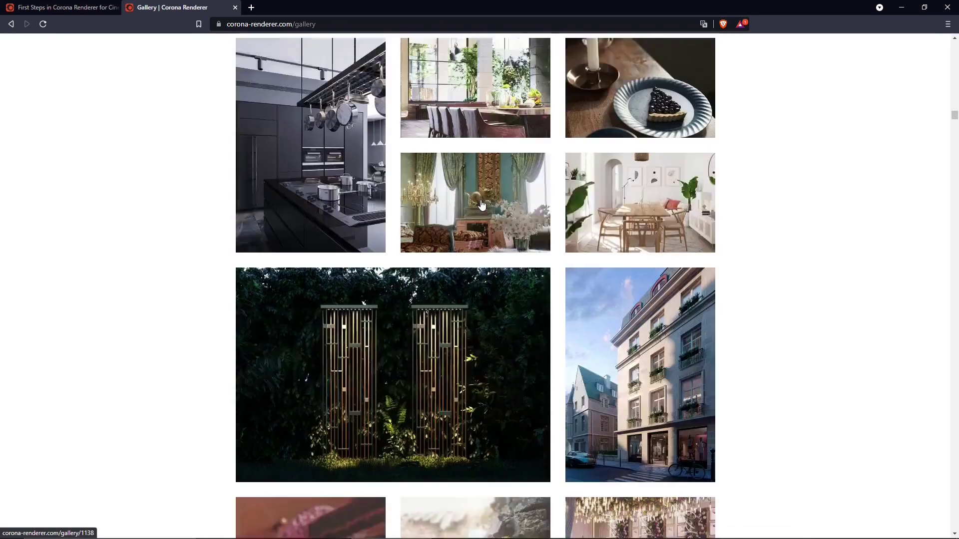
scroll(481, 205, down, 9)
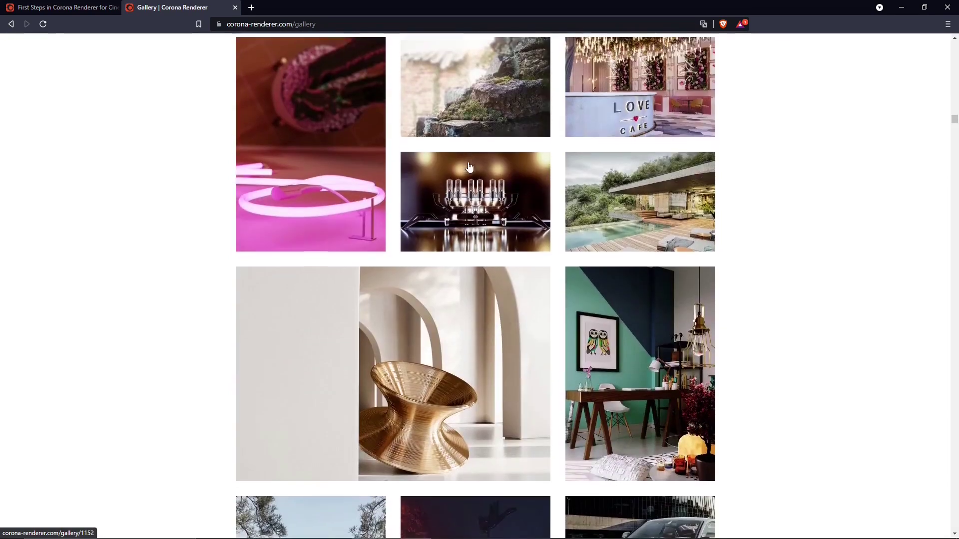
scroll(469, 166, down, 15)
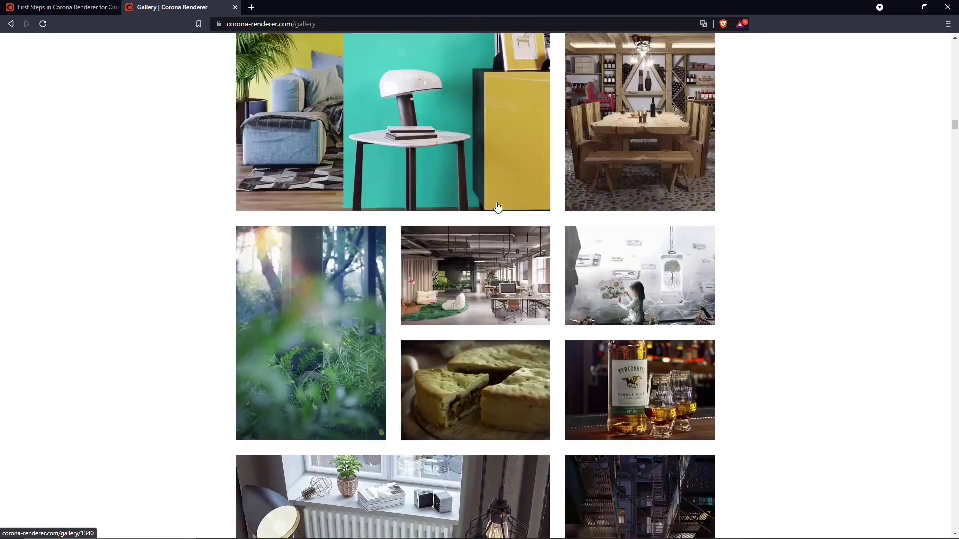
scroll(498, 206, down, 5)
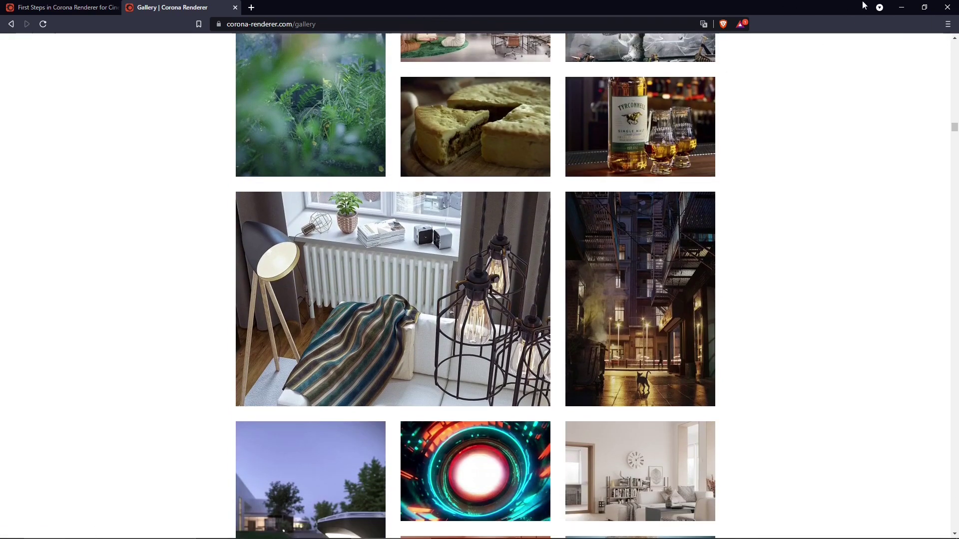
Switch to File Explorer and extract the corona-7-c4d-hotfix2-win archive in place in the Download folder with 7-Zip
click(901, 8)
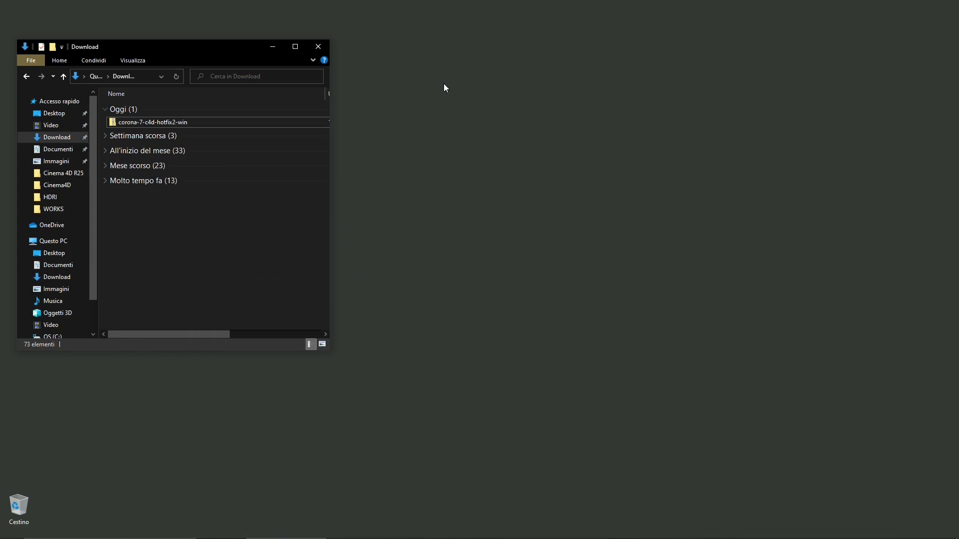
right_click(123, 126)
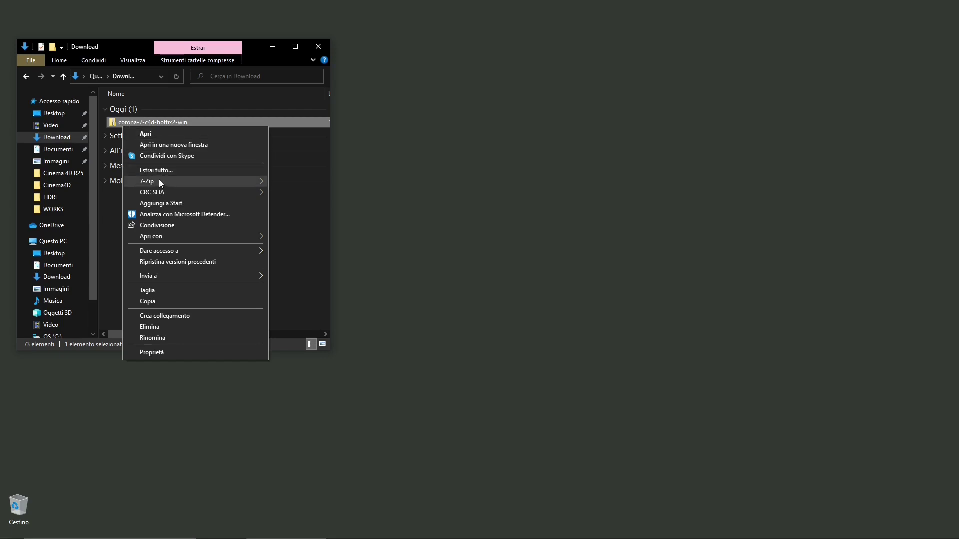
mouse_move(158, 182)
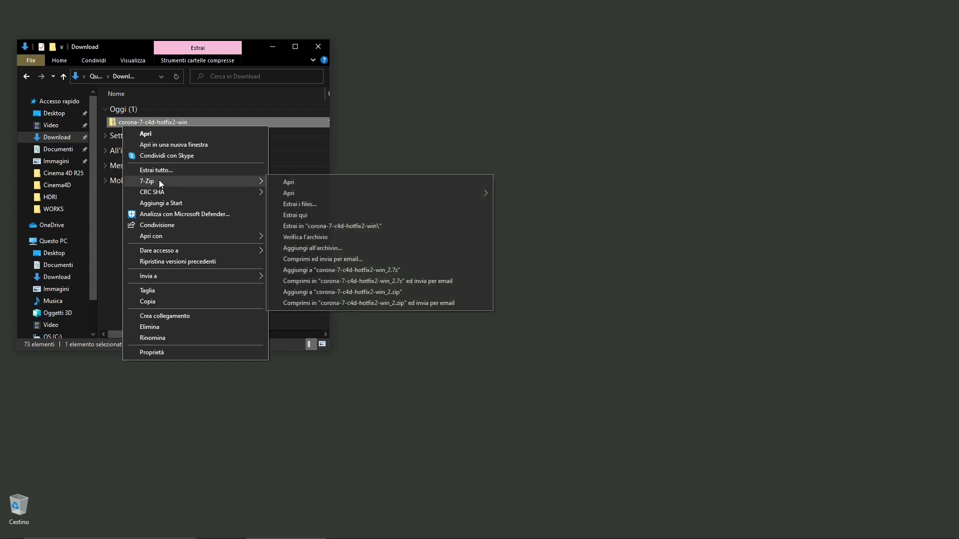
click(313, 214)
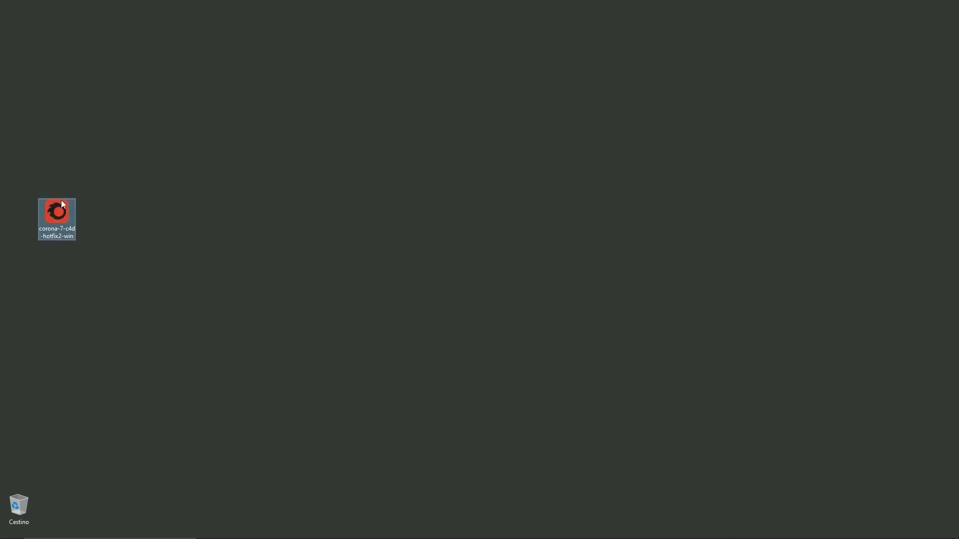
Launch the corona-7-c4d-hotfix2-win installer from the desktop and accept its terms and conditions
click(69, 229)
click(195, 205)
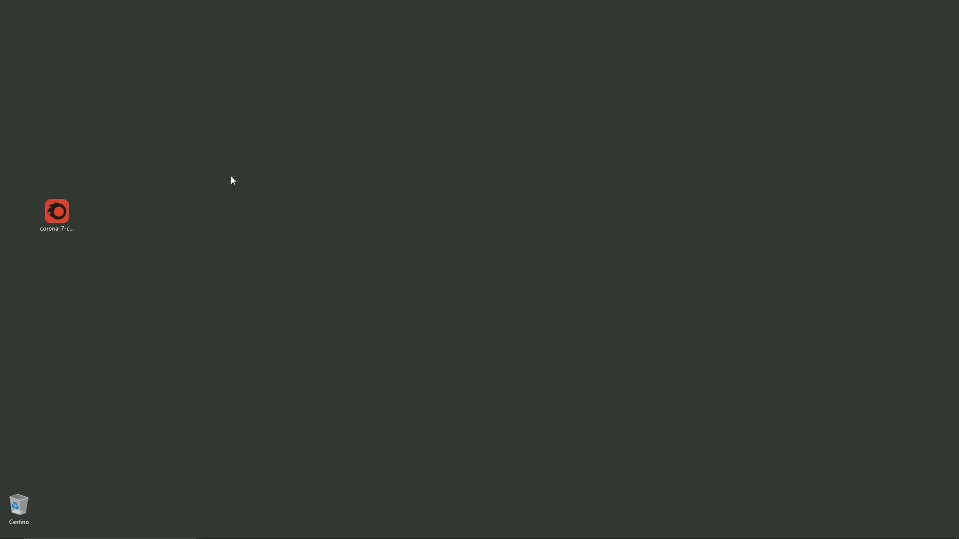
key(Down)
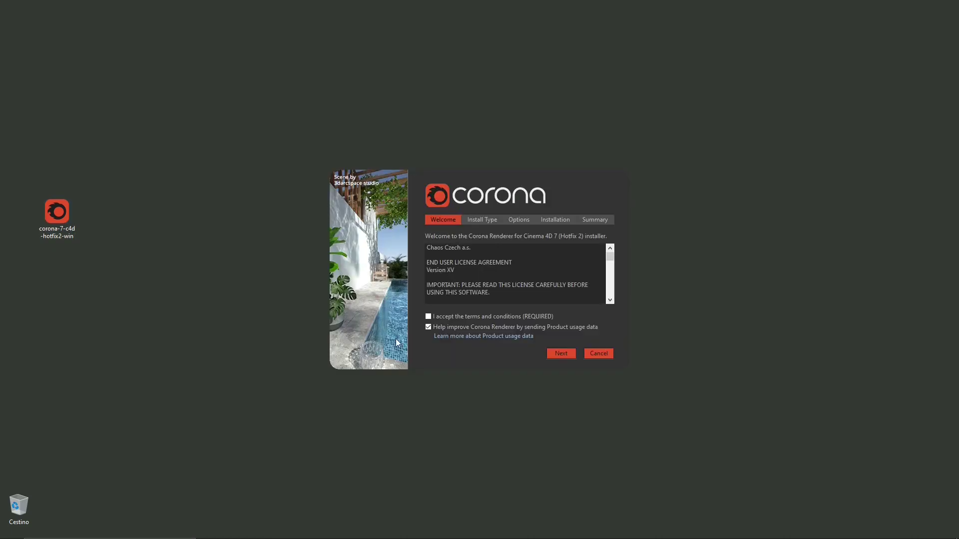
click(428, 316)
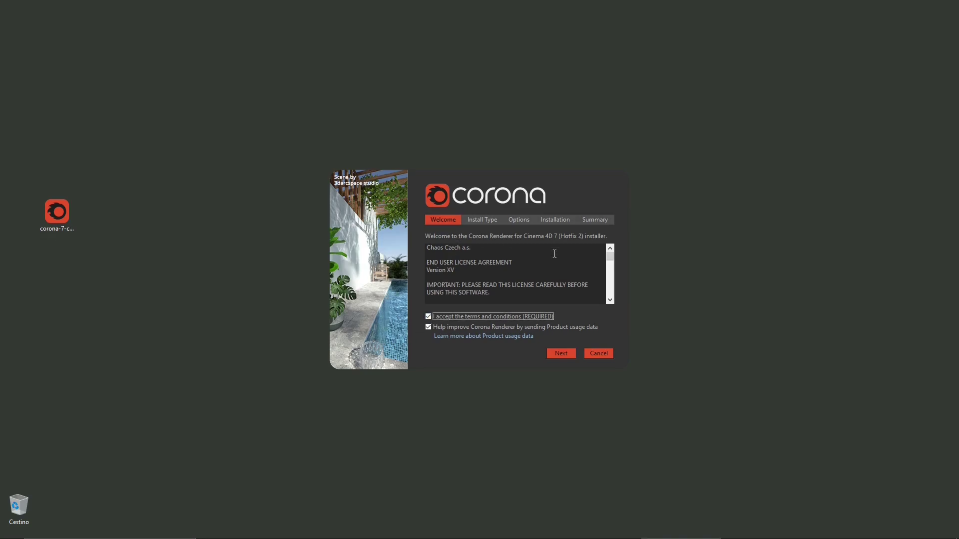
Start the Typical installation of Corona Renderer for all detected Cinema 4D versions
click(565, 355)
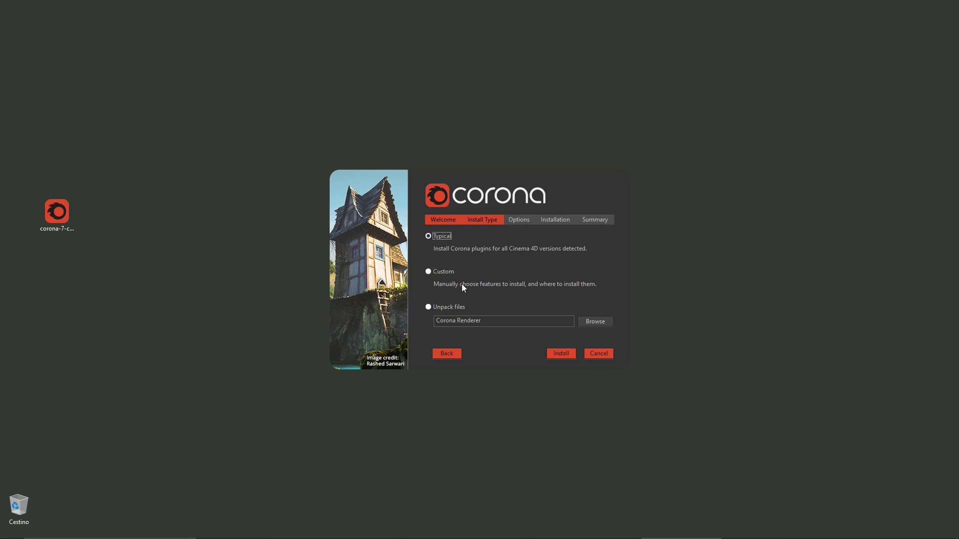
click(553, 355)
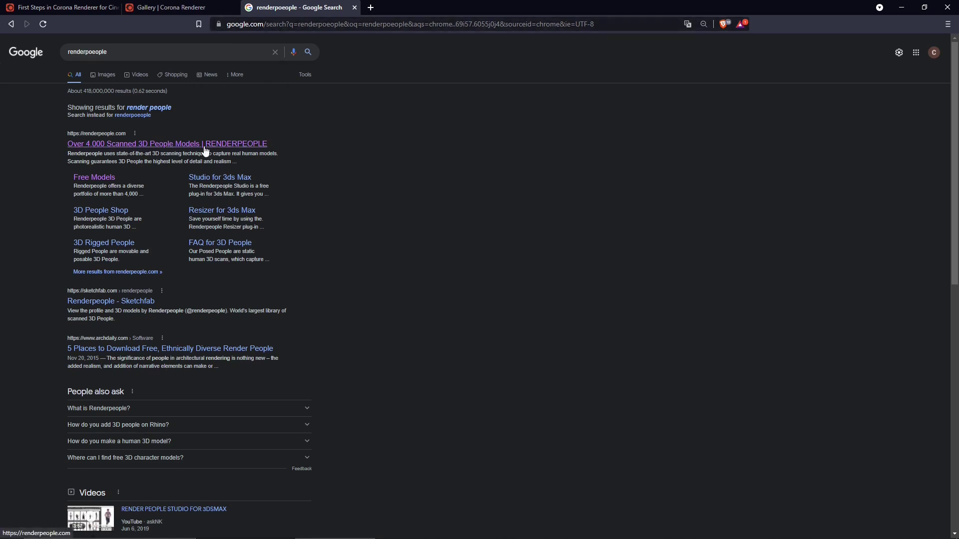
Open the Renderpeople site from the search results and go to its free 3D models page
click(246, 144)
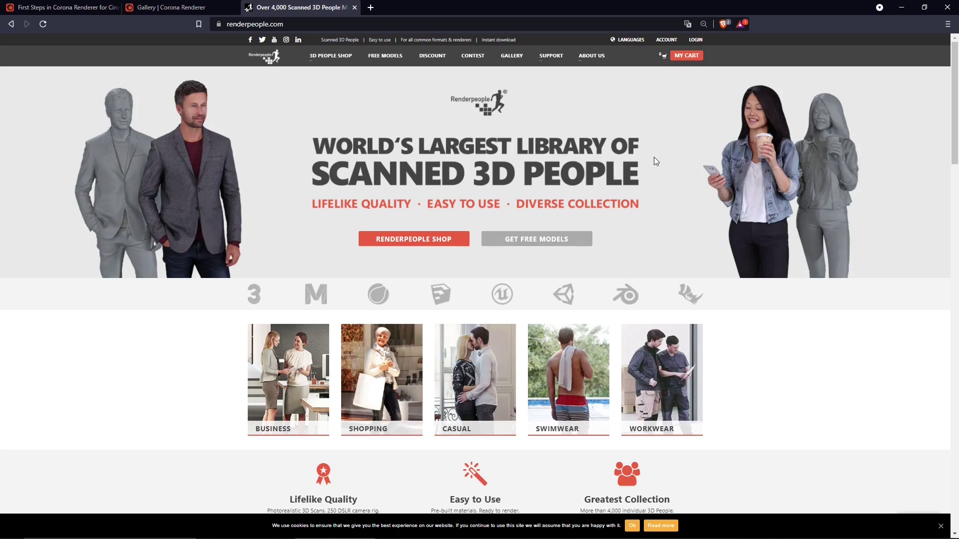
scroll(406, 166, down, 2)
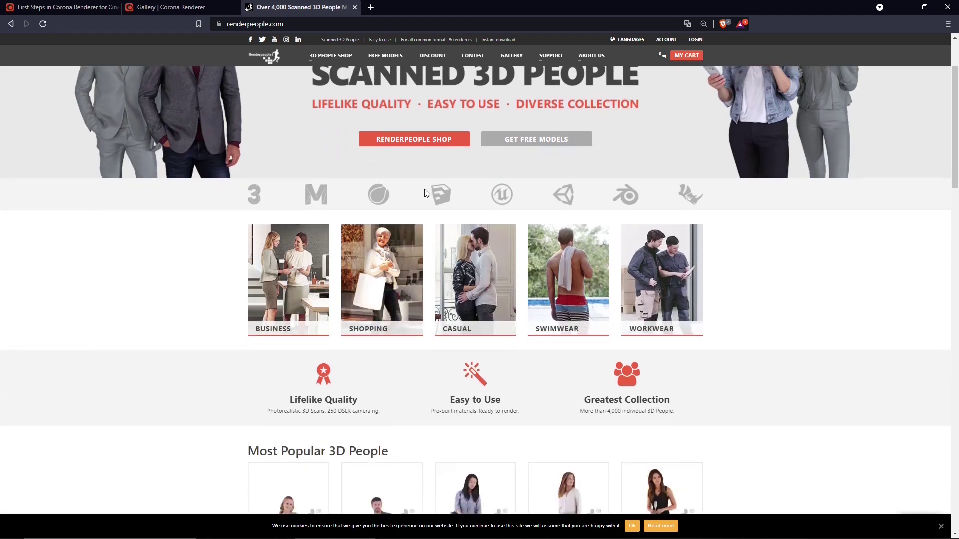
scroll(427, 195, down, 6)
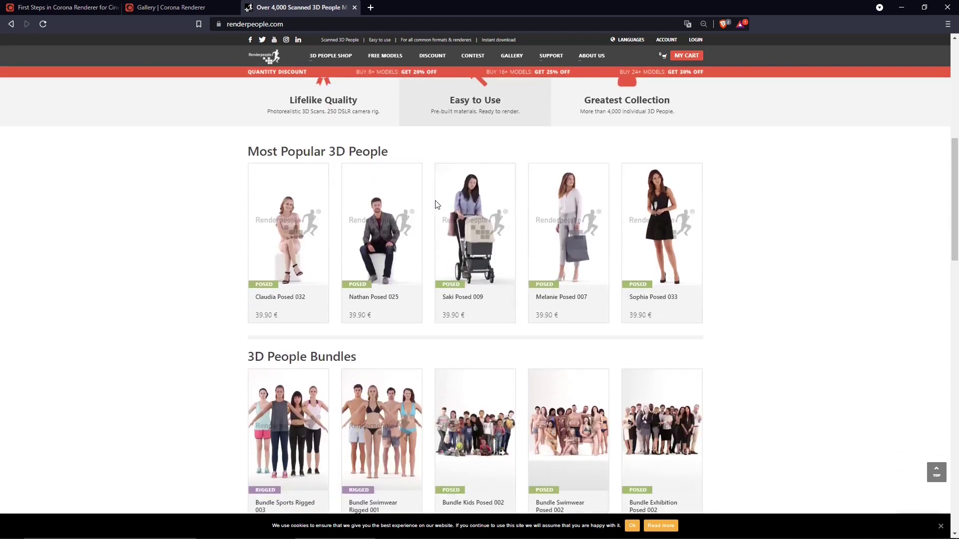
scroll(436, 202, up, 8)
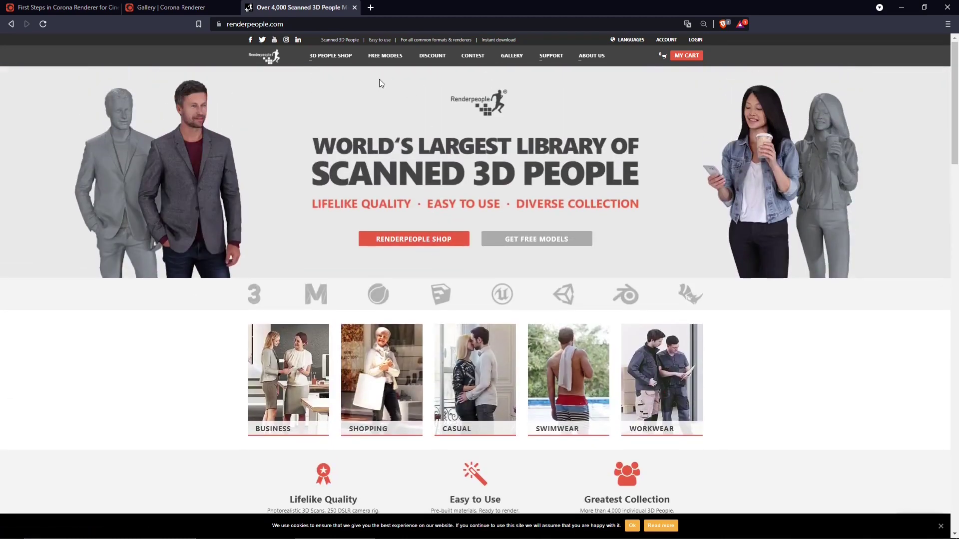
click(391, 58)
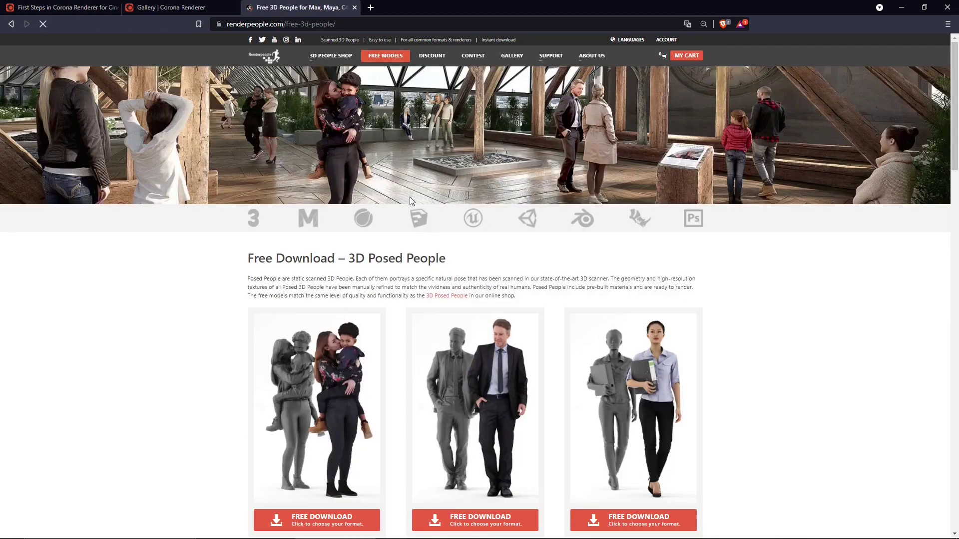
Download the middle free rigged woman model in Cinema 4D format, saving rp_claudia_rigged_002_C4D in the RenderPeople Free folder
scroll(558, 279, down, 2)
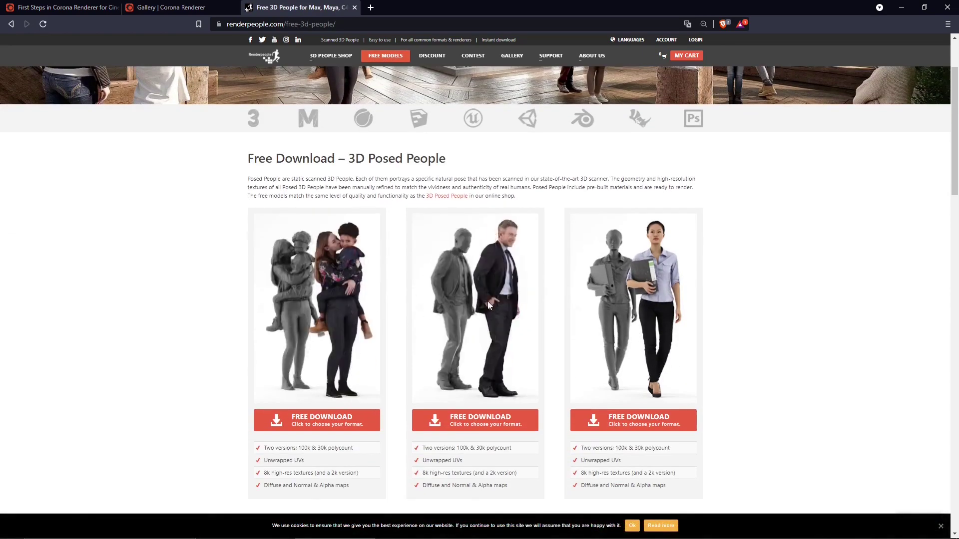
scroll(763, 274, down, 4)
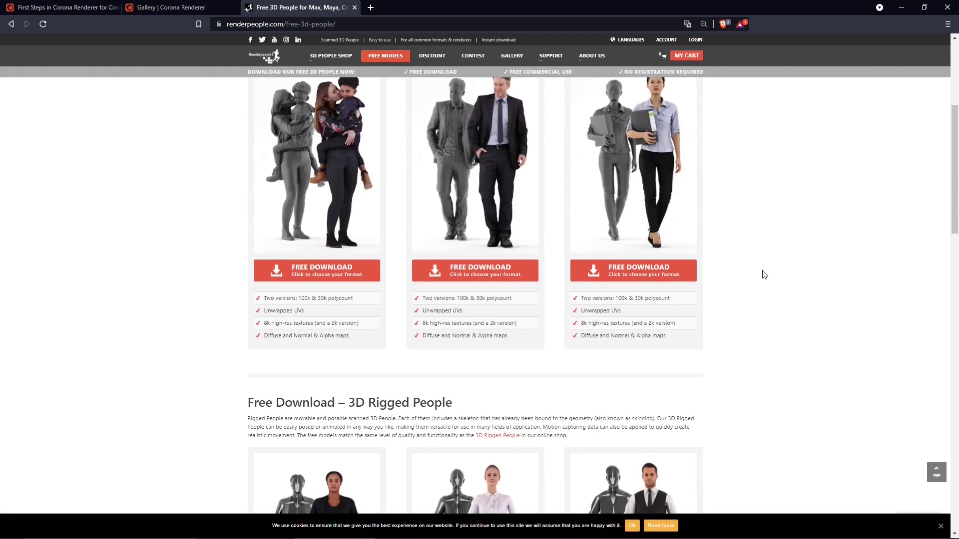
scroll(764, 274, down, 5)
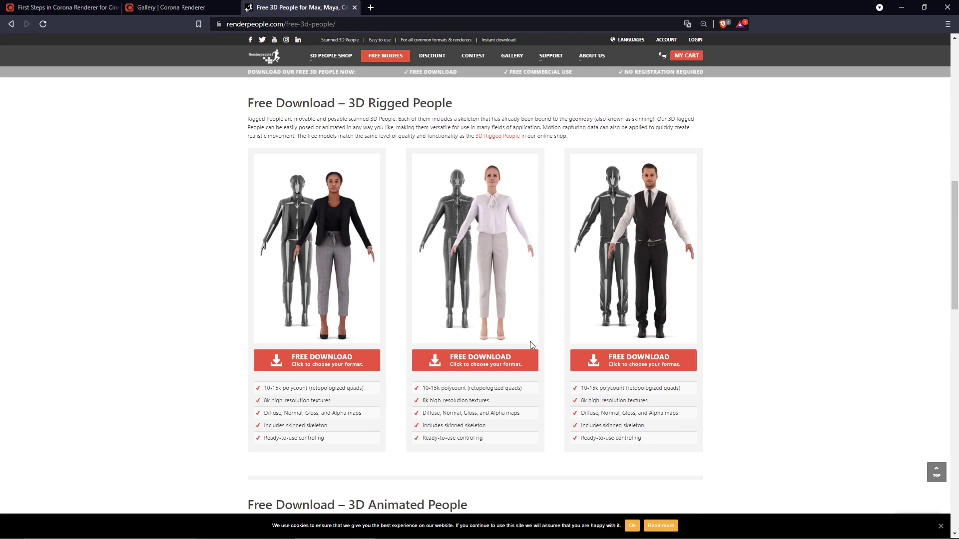
click(476, 363)
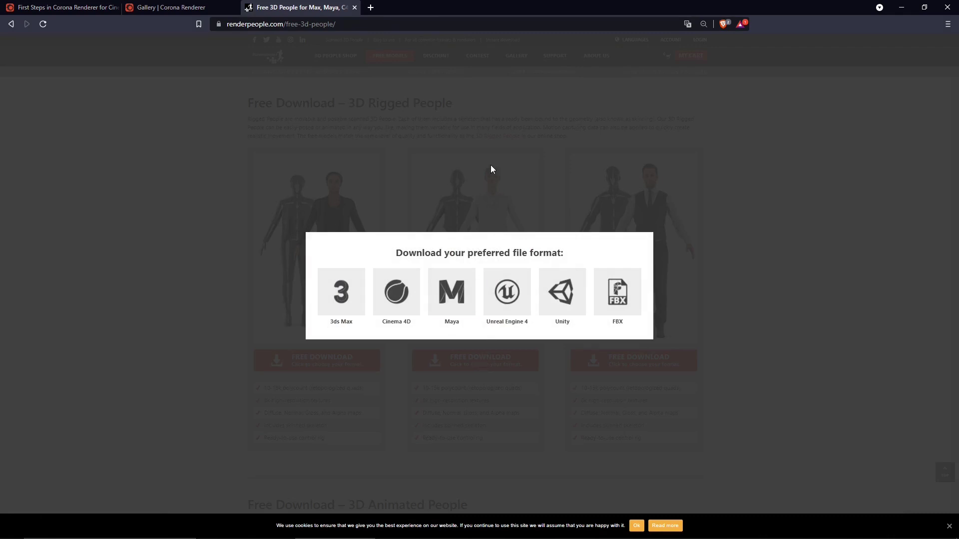
click(408, 301)
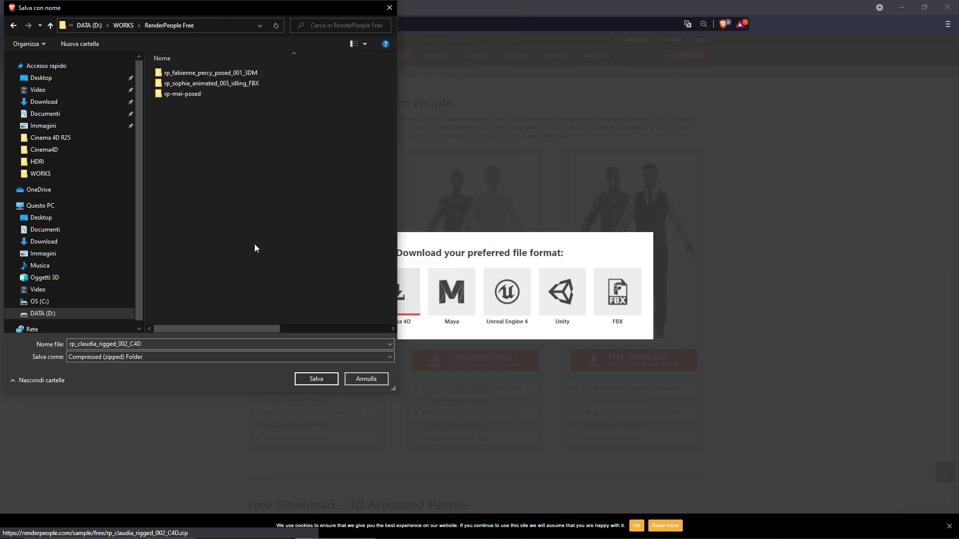
click(317, 379)
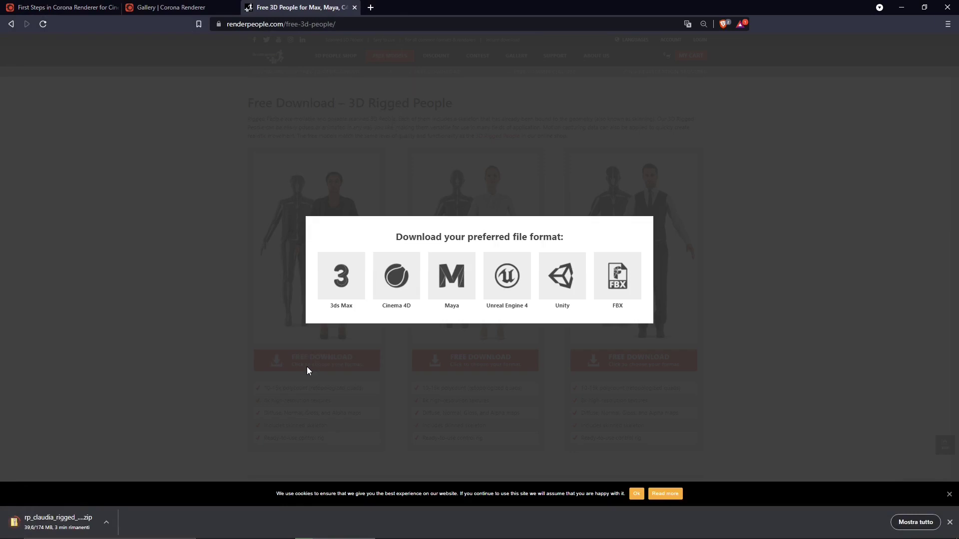
click(425, 164)
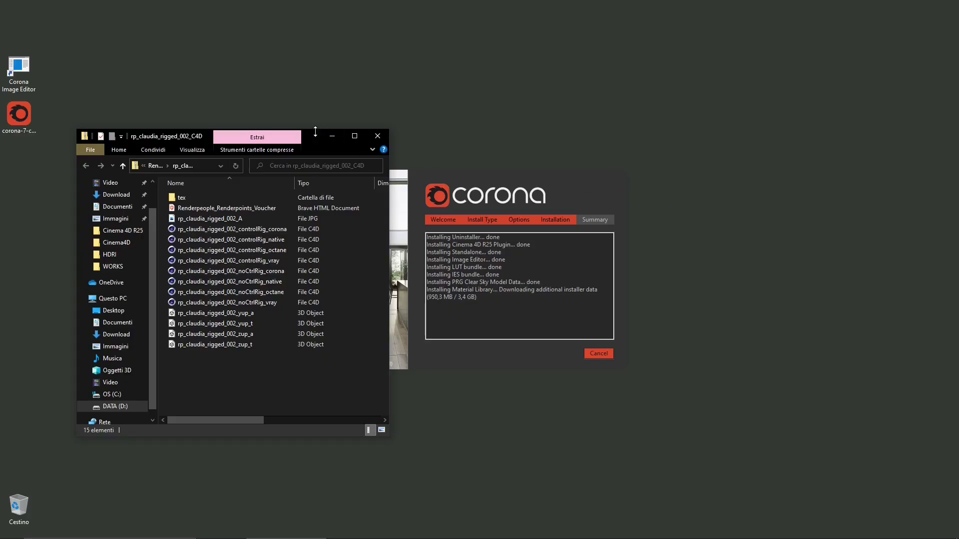
Show the file preview and examine the rp_claudia_rigged_002_C4D archive's scene files and the texture maps in its tex folder
drag(320, 128, 320, 105)
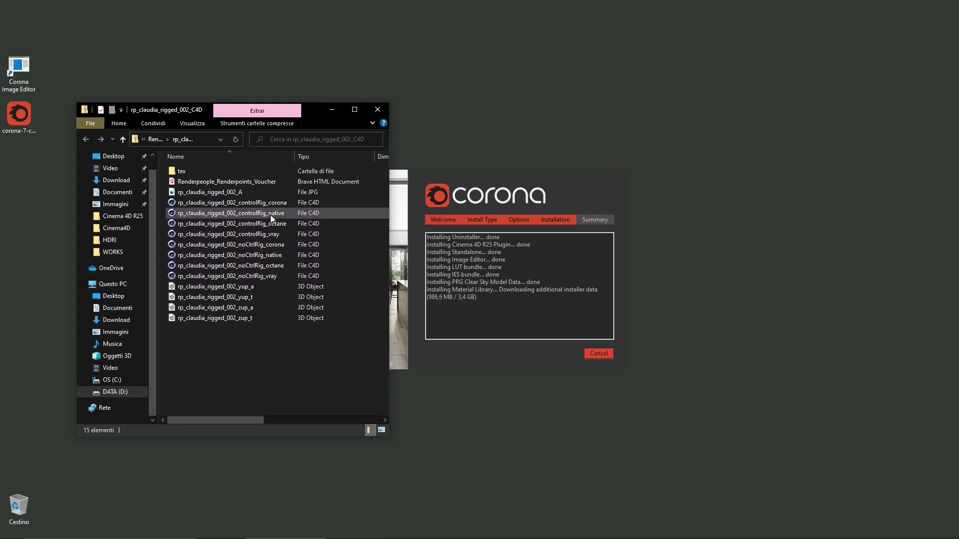
click(187, 204)
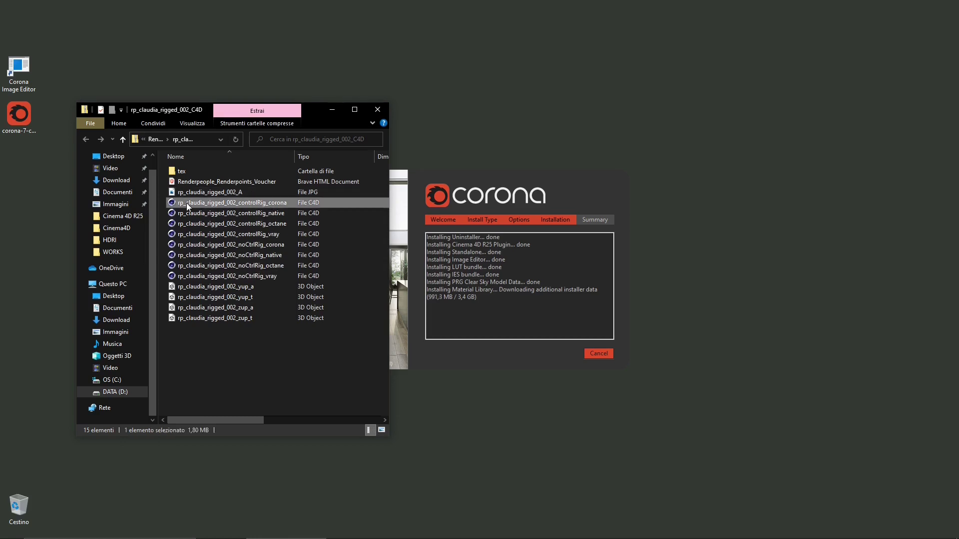
click(235, 331)
key(alt+p)
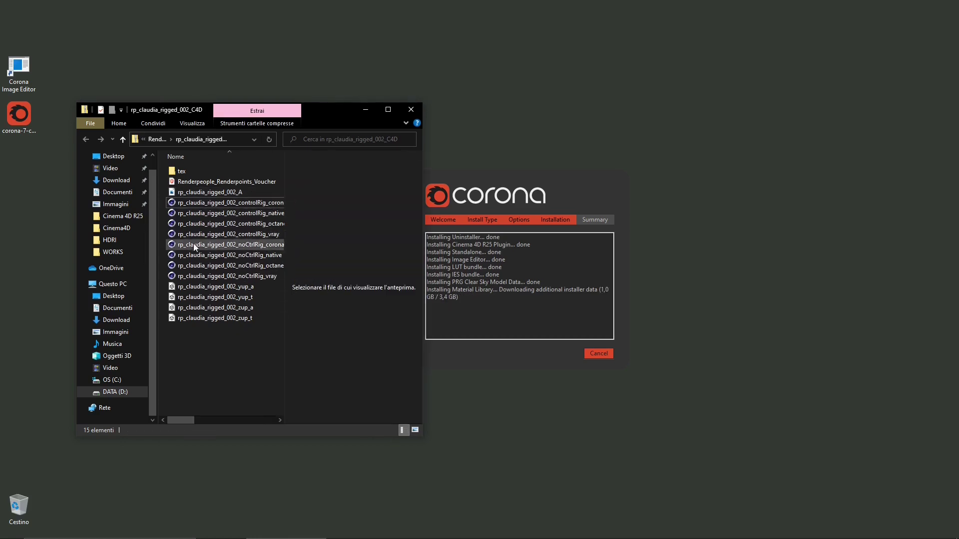
click(183, 172)
click(182, 172)
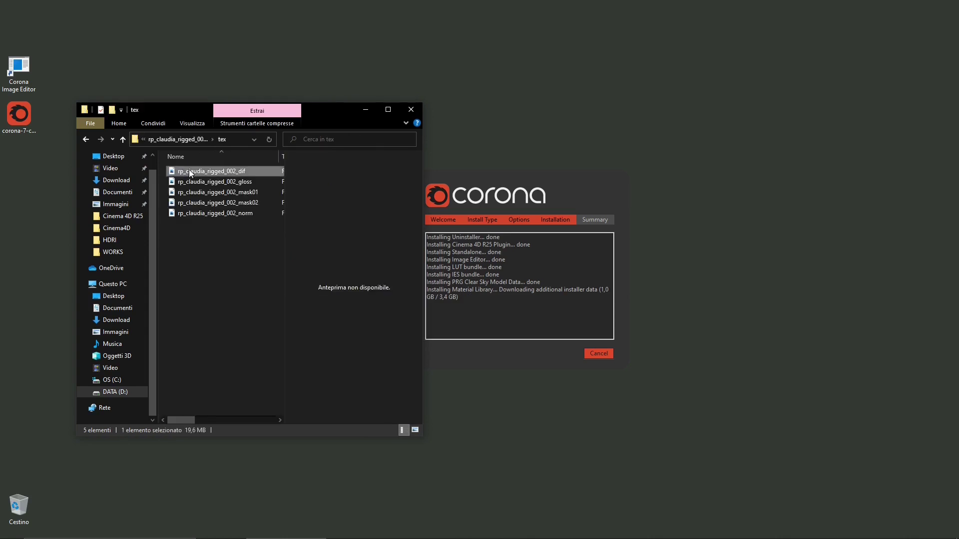
click(202, 182)
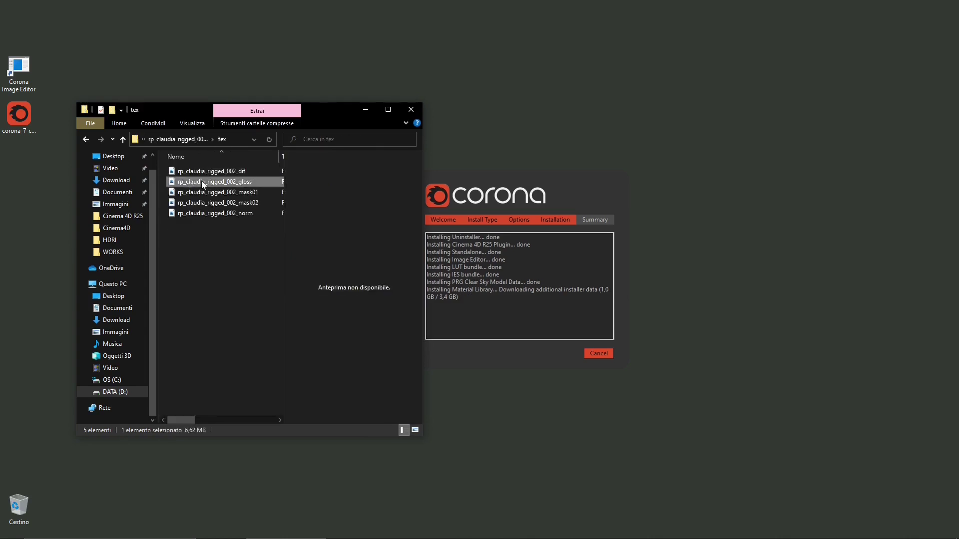
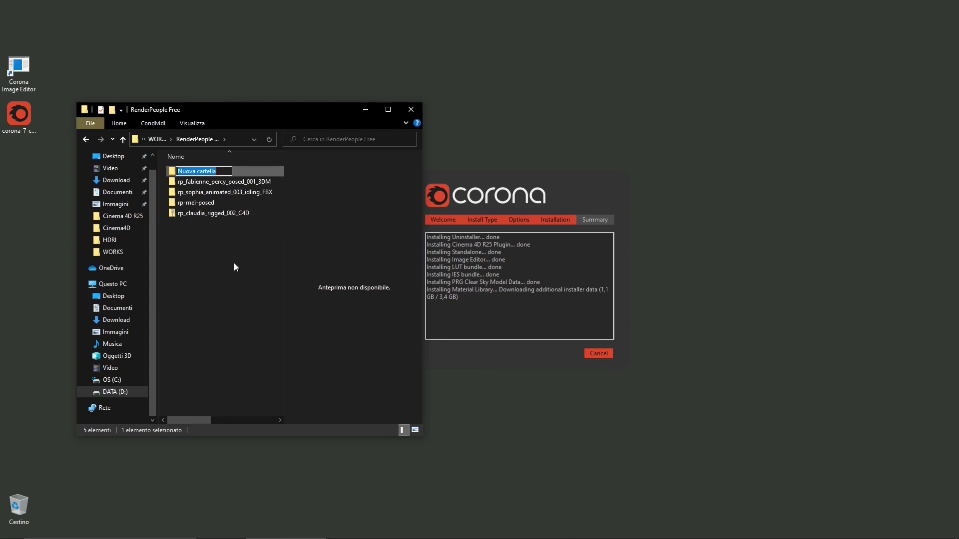
Name the new folder in RenderPeople Free rp_claudia_rigged and paste the copied model files into it
text(rp_claudia_rigged)
key(Return)
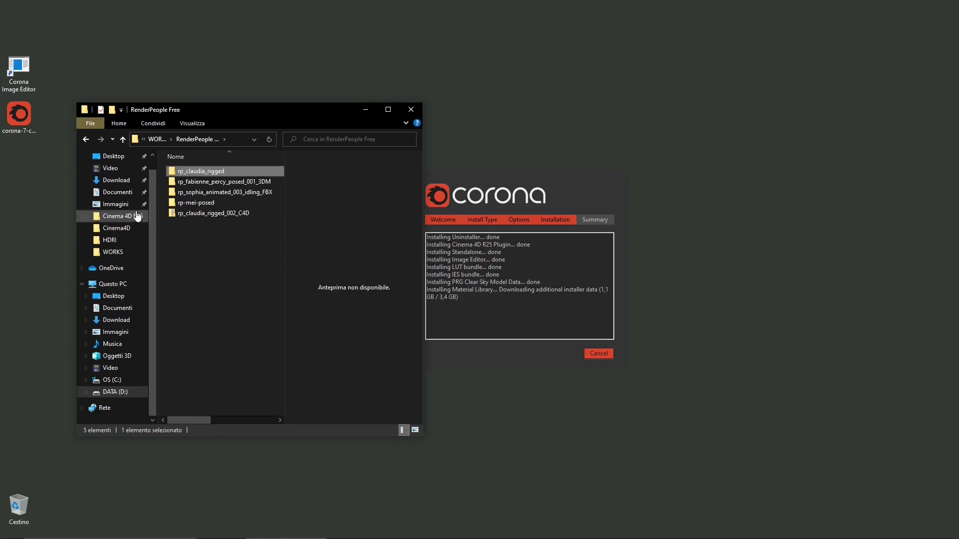
double_click(210, 172)
right_click(176, 247)
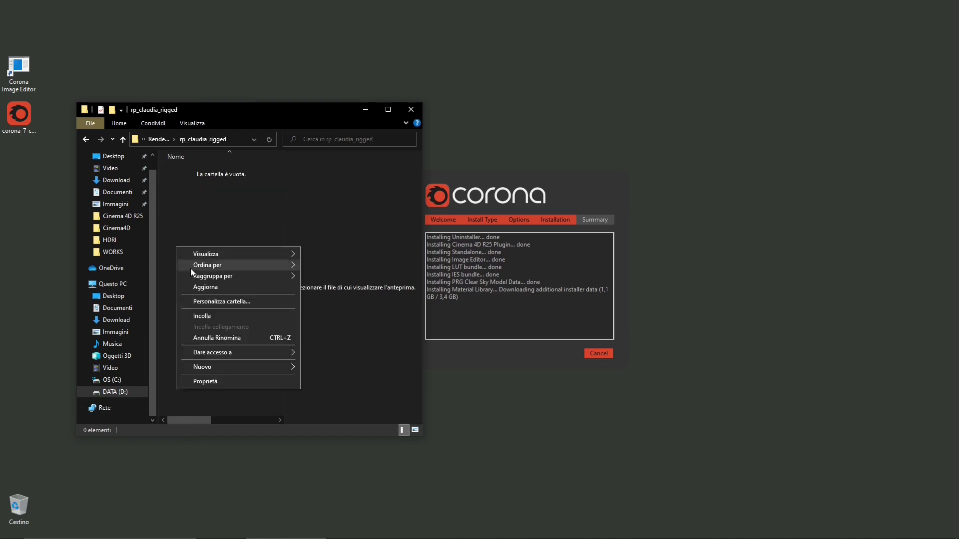
click(215, 322)
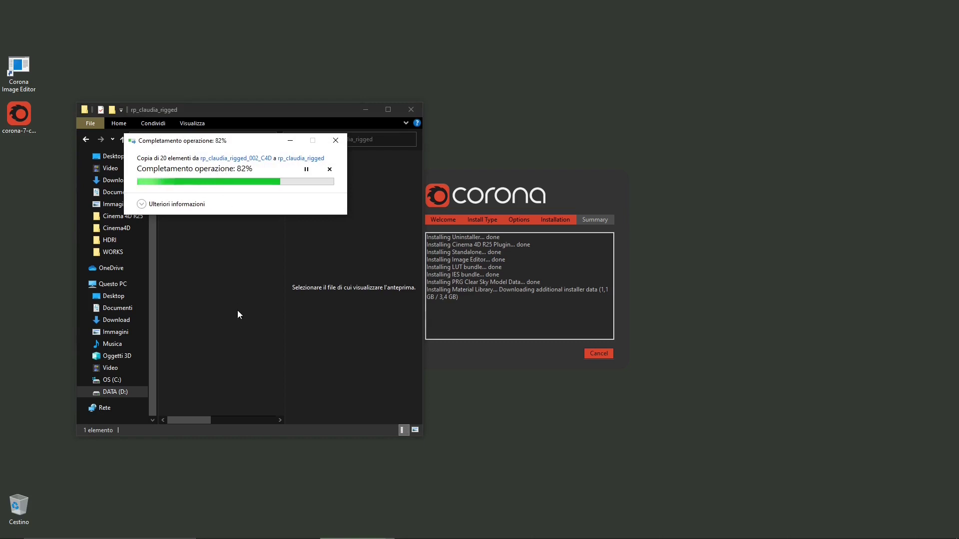
click(214, 367)
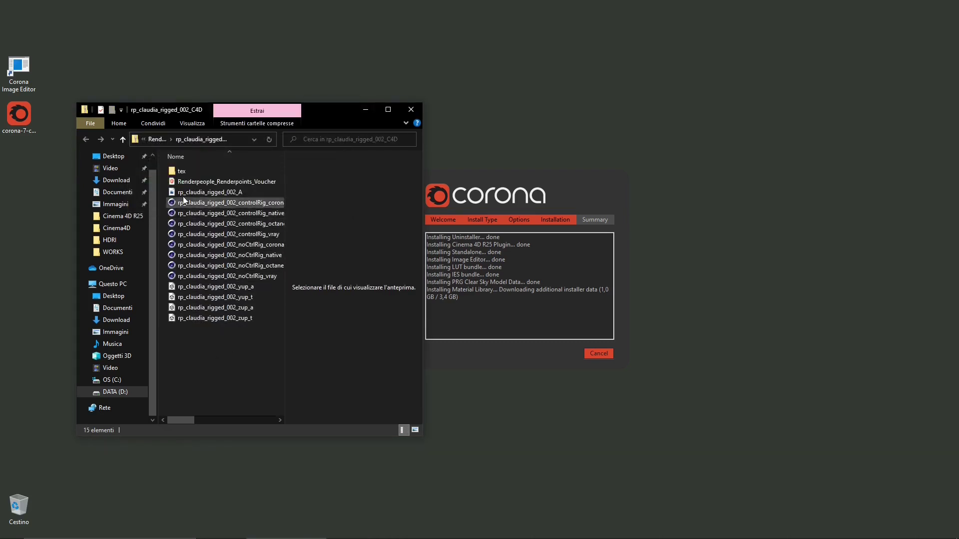
Check the diffuse and mask textures in the archive's tex folder and return to the archive's contents
double_click(181, 171)
click(188, 170)
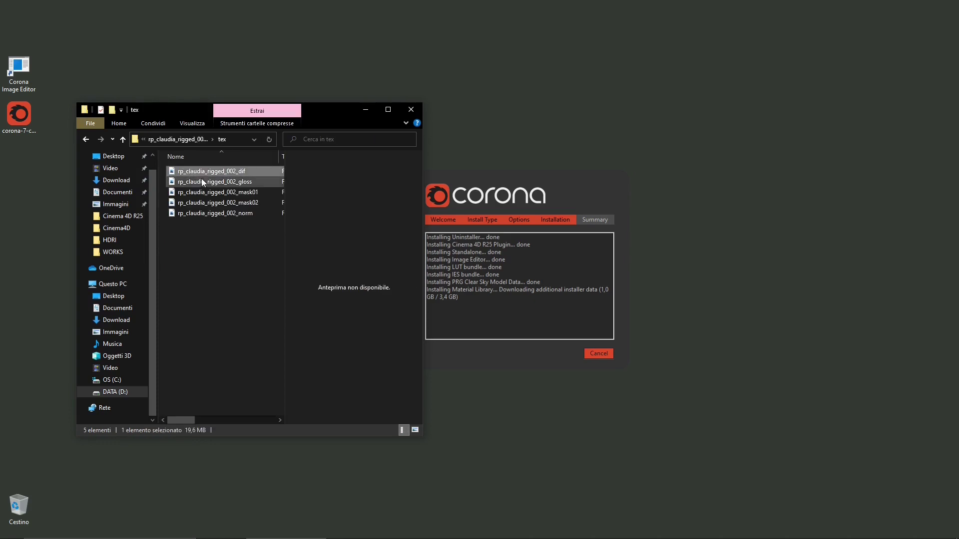
click(202, 191)
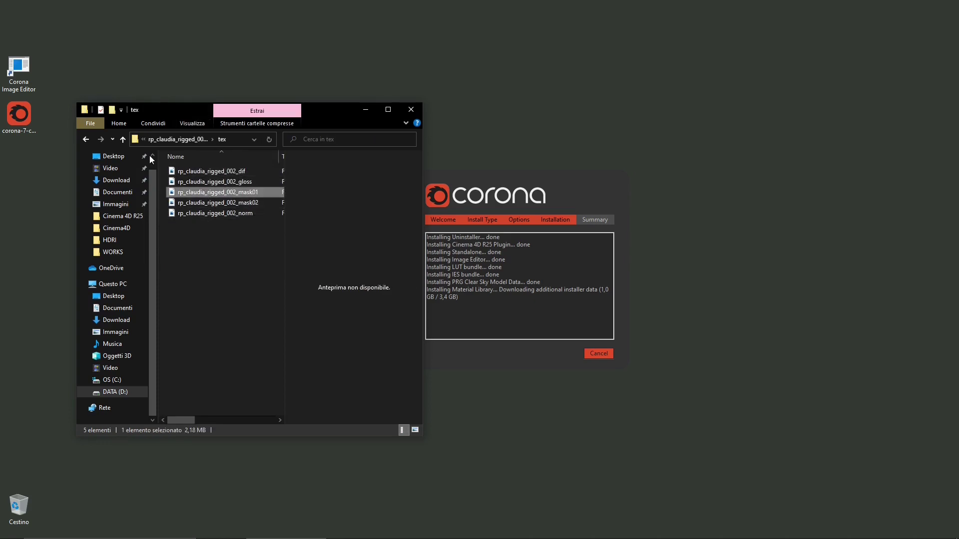
click(85, 140)
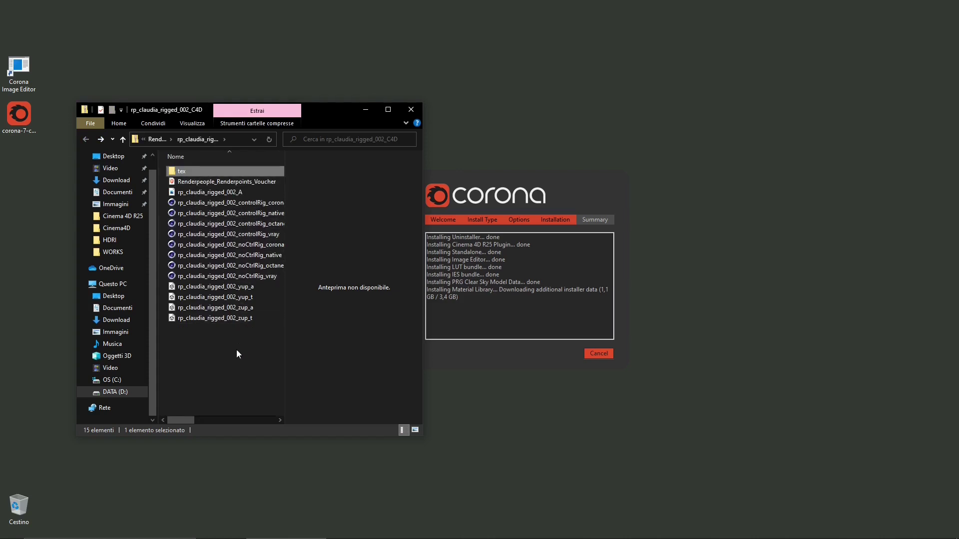
Copy the entire contents of the rp_claudia_rigged_002_C4D archive, including the tex folder
drag(236, 350, 187, 172)
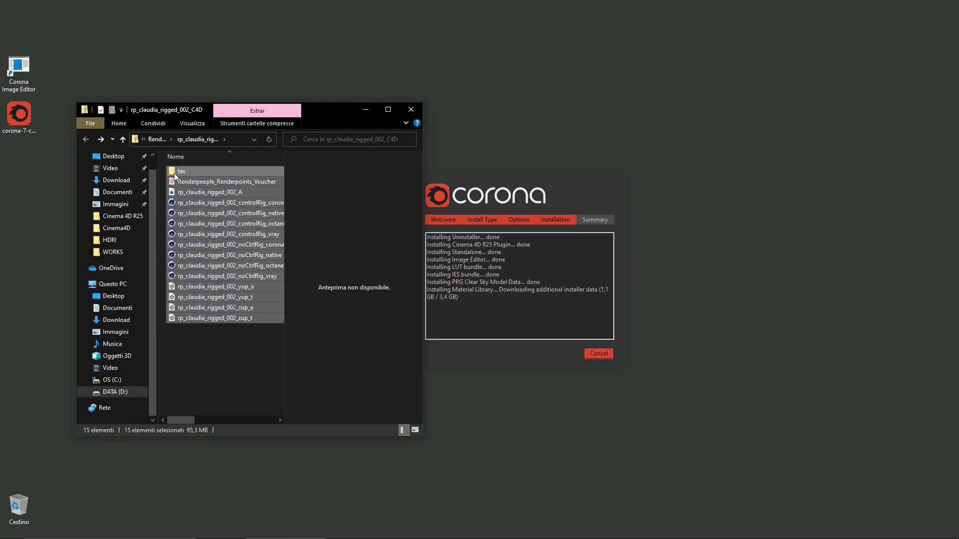
right_click(174, 173)
click(201, 219)
Create a new folder named rp_claudia_rigged in the RenderPeople Free folder
click(158, 139)
click(218, 233)
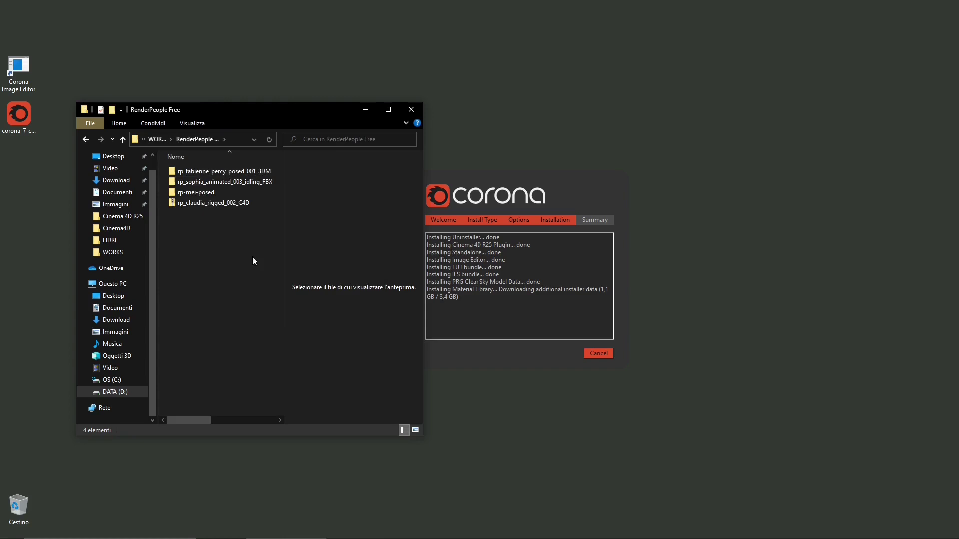
right_click(217, 237)
mouse_move(270, 355)
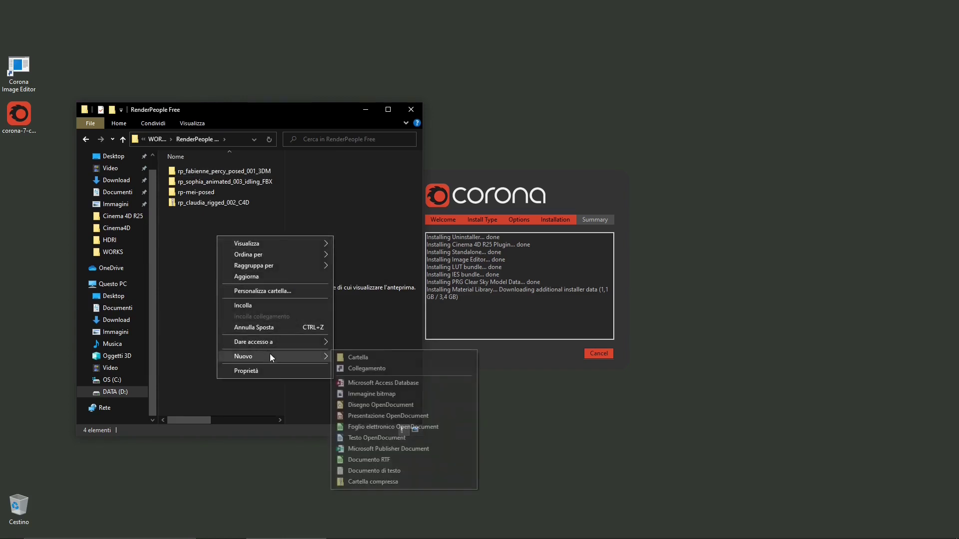
click(352, 357)
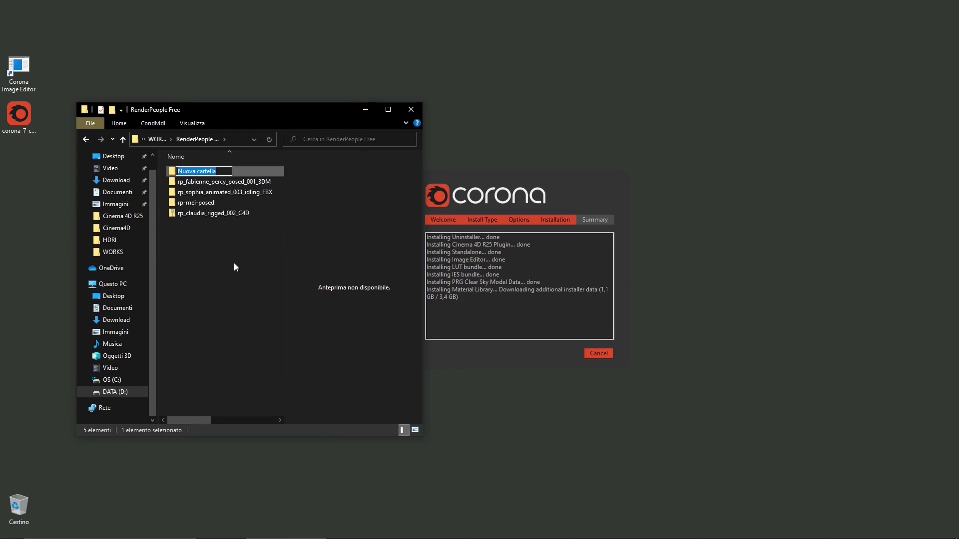
text(rp_claudia_rigged)
key(Return)
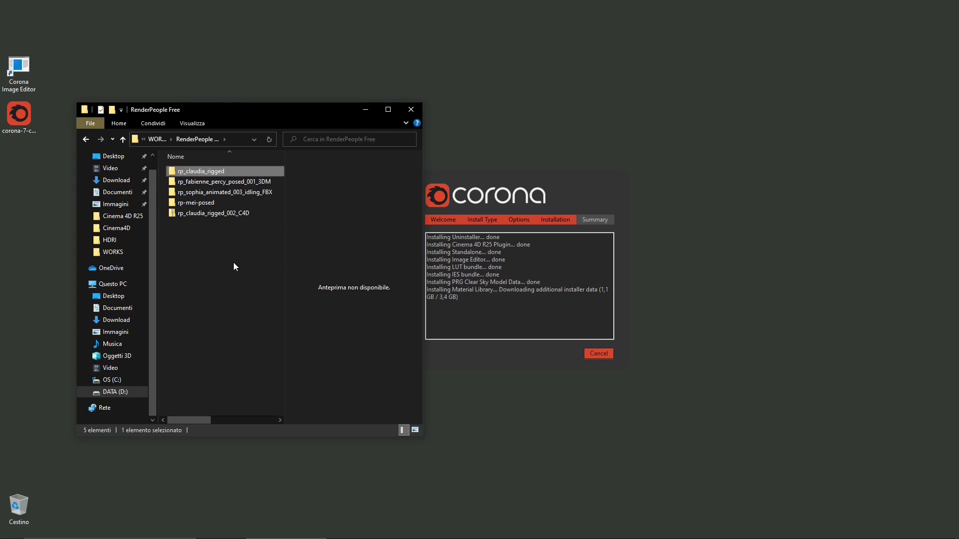
Paste the copied archive contents into the rp_claudia_rigged folder
double_click(210, 171)
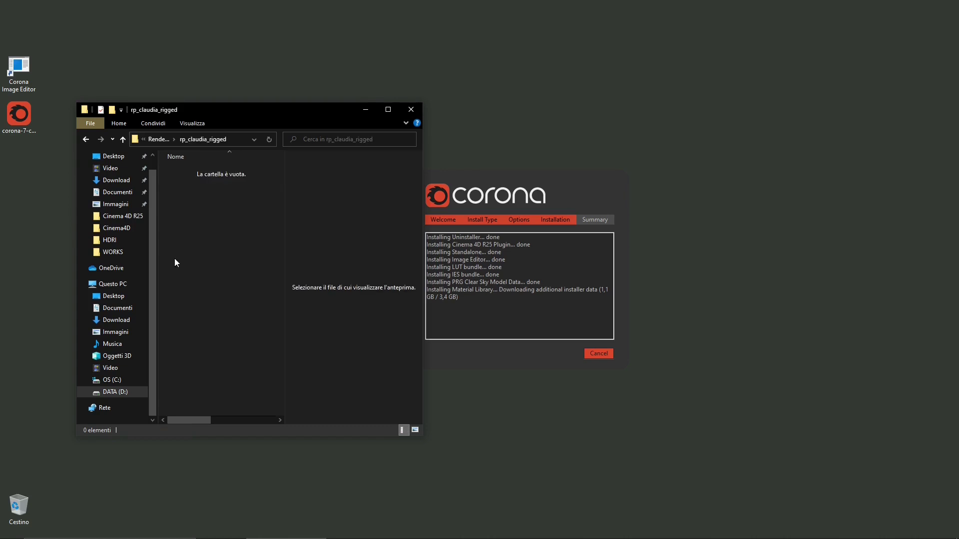
right_click(188, 244)
click(215, 322)
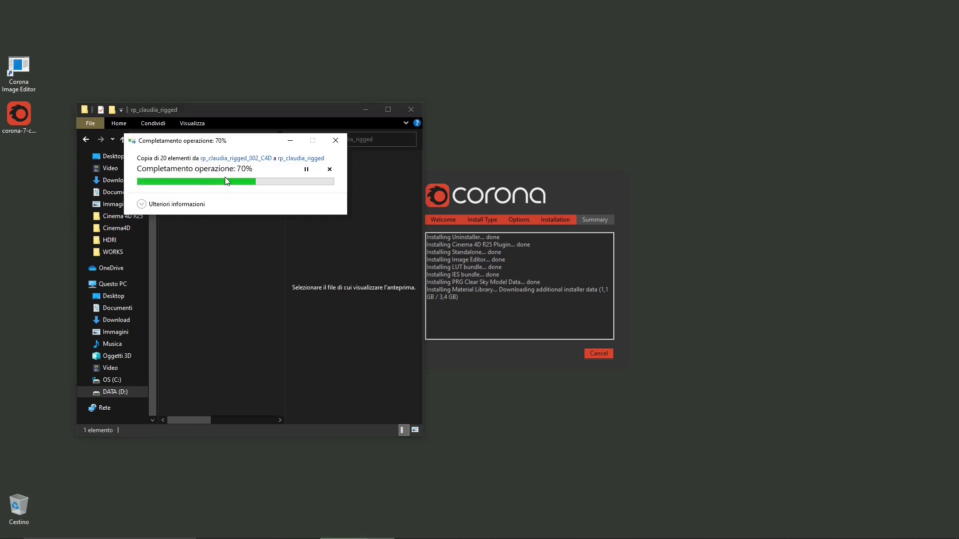
Open the rp_claudia_rigged_002_noCtrlRig_corona scene file in Cinema 4D
click(213, 367)
click(225, 245)
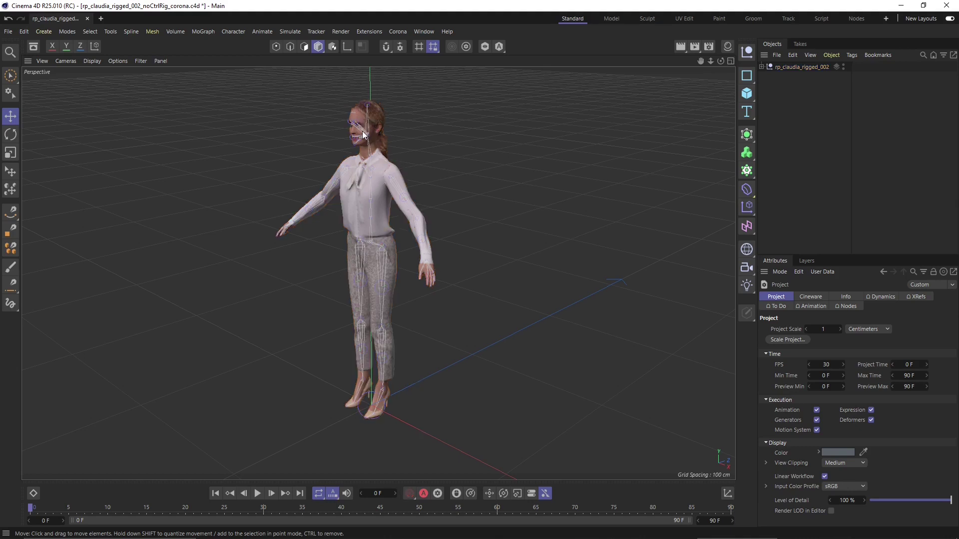
Test-render the rigged model in the perspective view and browse the available Corona commands
alt+drag(317, 263, 490, 225)
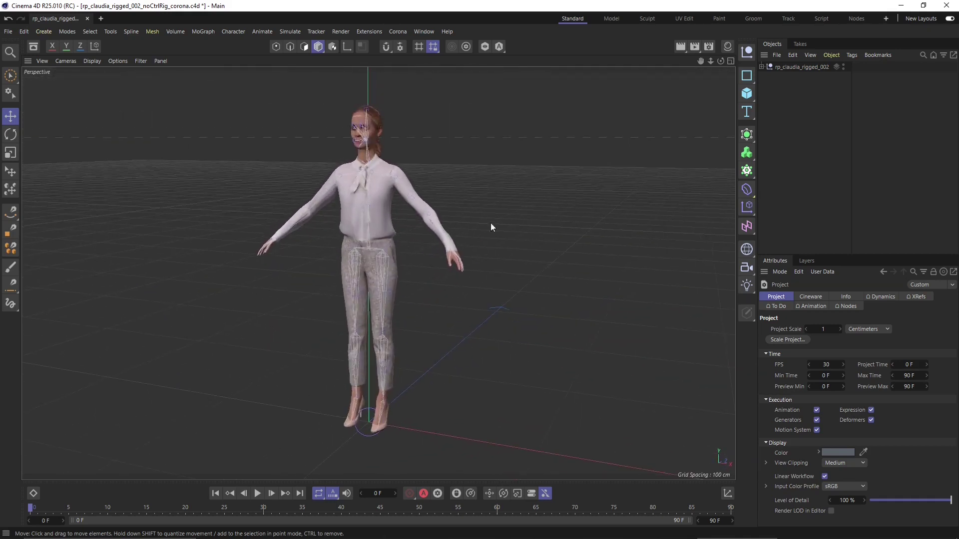
click(682, 47)
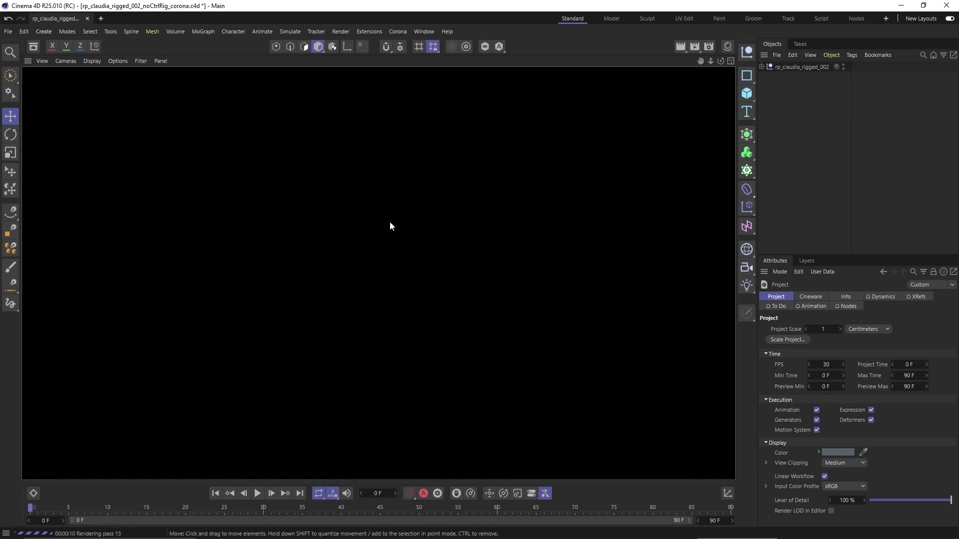
click(375, 219)
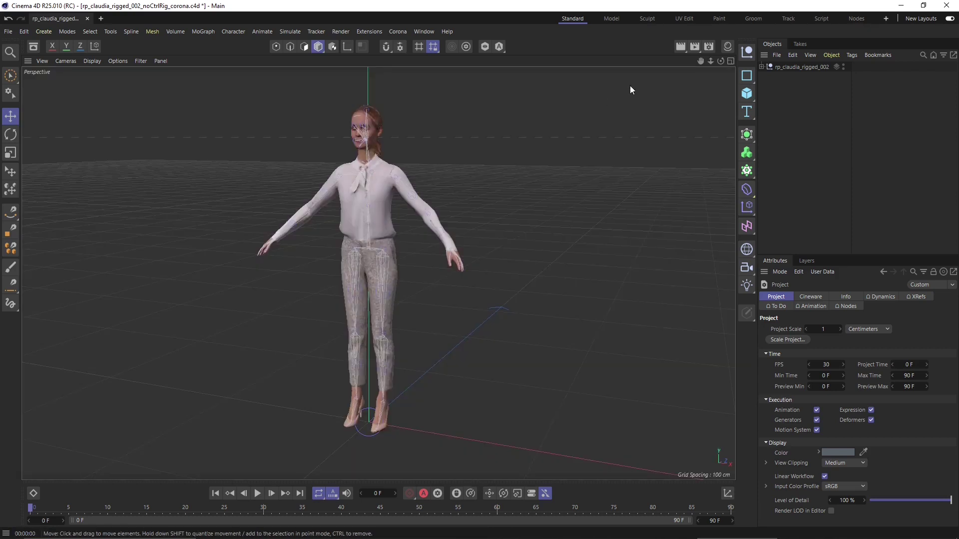
click(399, 33)
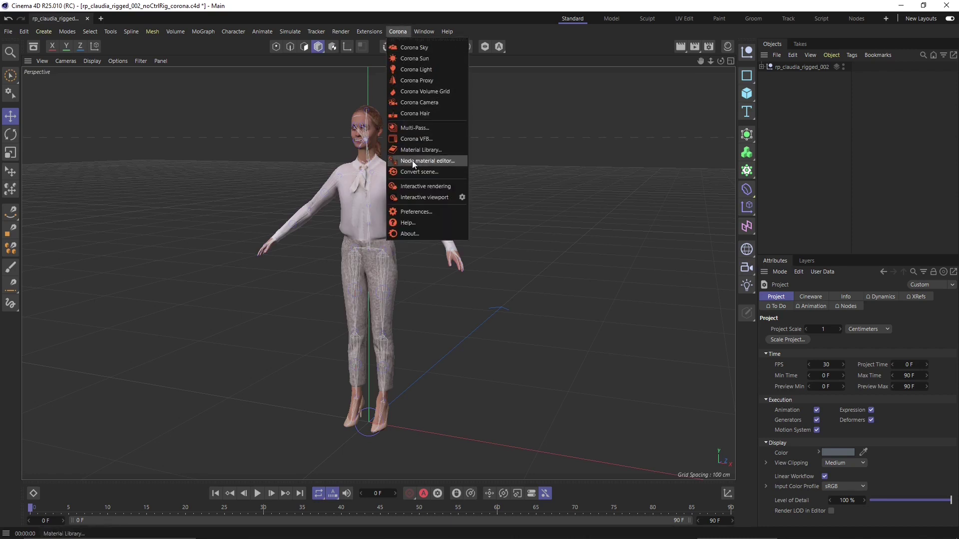
click(400, 33)
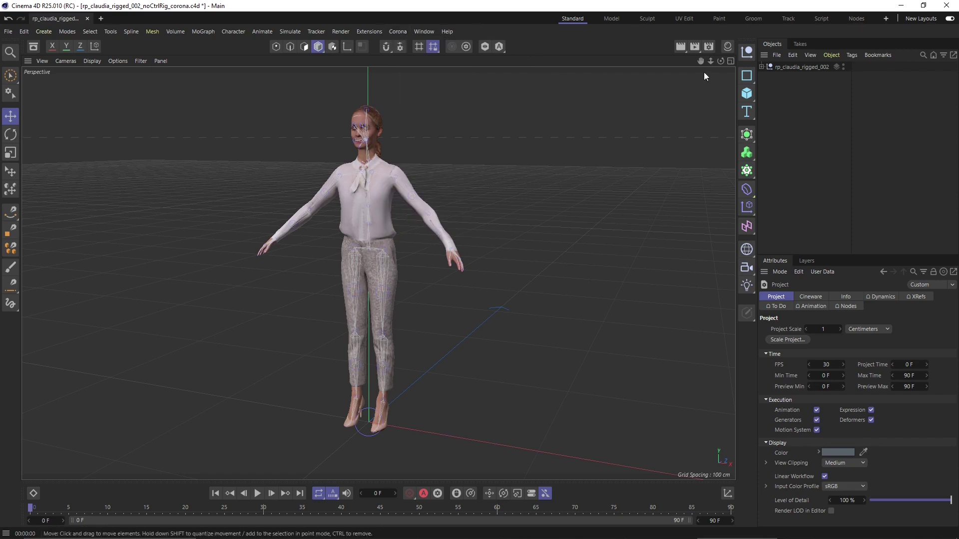
Switch the renderer back and forth between Standard and Corona in the render settings, leaving Corona selected
click(708, 46)
drag(706, 41, 579, 85)
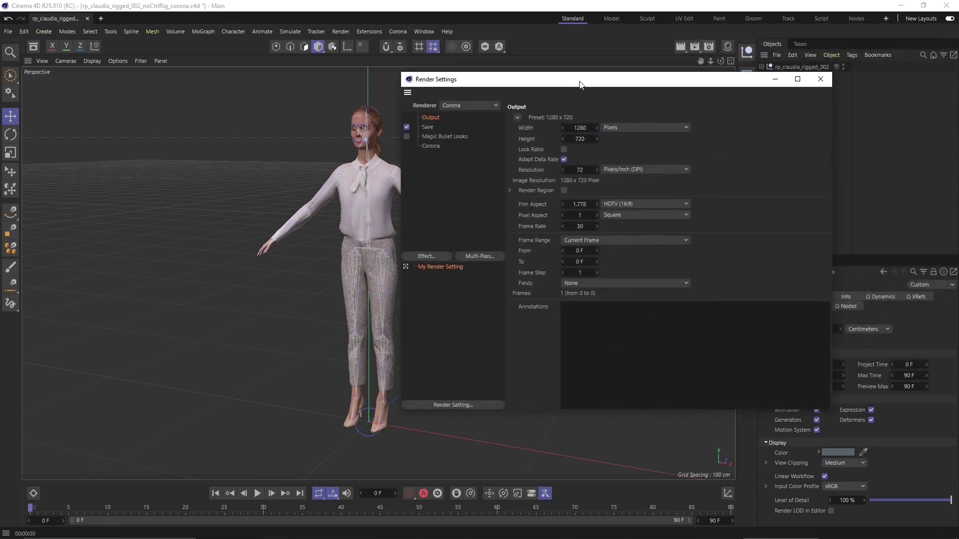
click(454, 107)
click(456, 116)
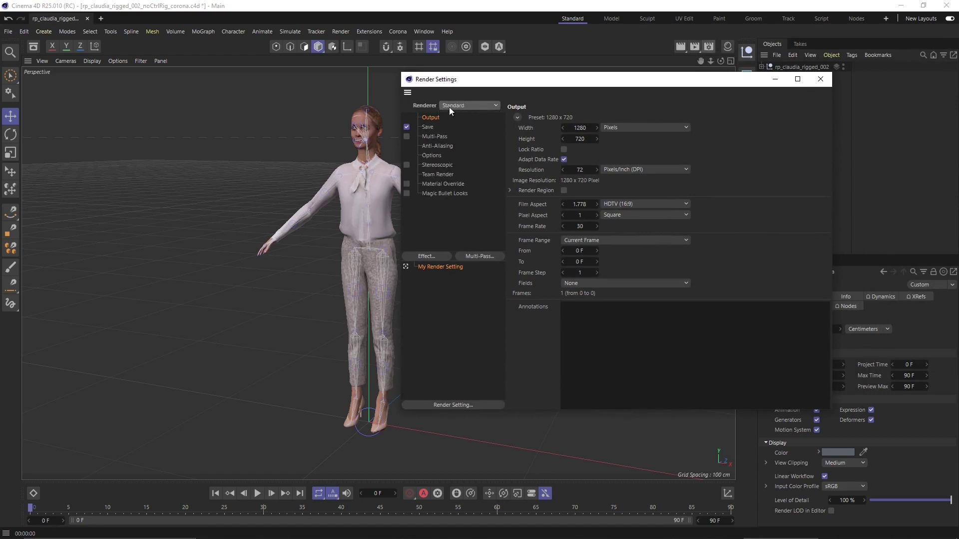
click(449, 107)
click(457, 148)
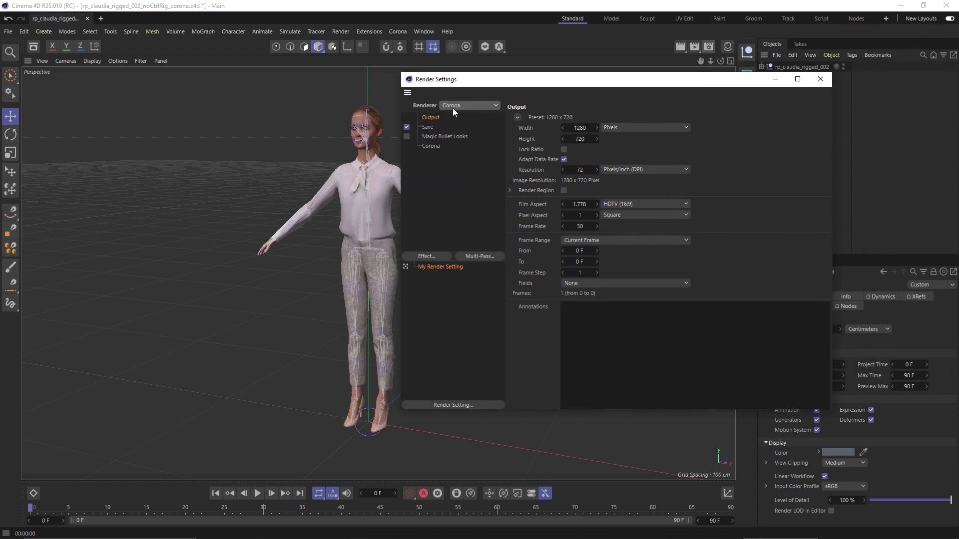
click(453, 108)
click(462, 115)
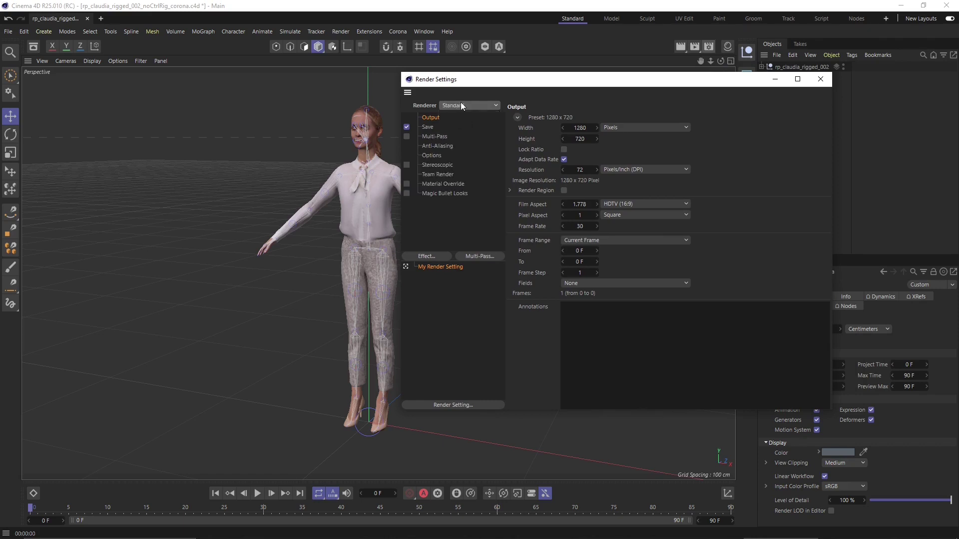
click(461, 102)
click(462, 148)
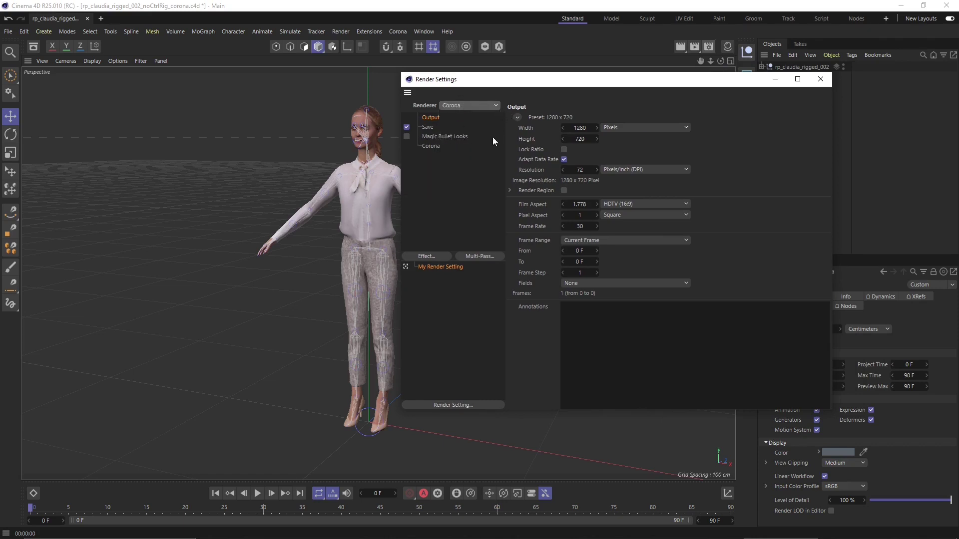
Examine Corona's render settings, including post-processing, scene environment, performance, team render, UHD cache and frame buffer, and close them
click(431, 145)
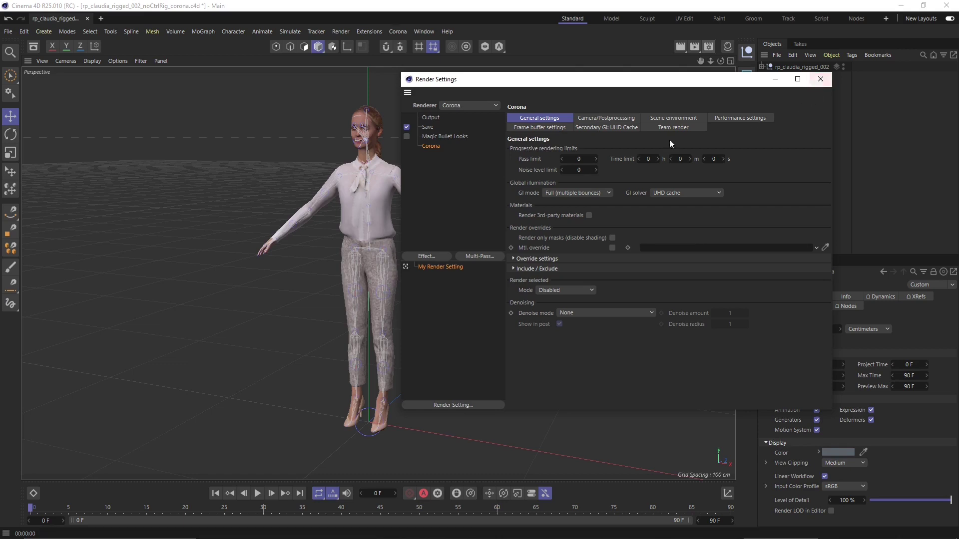
click(606, 117)
click(669, 118)
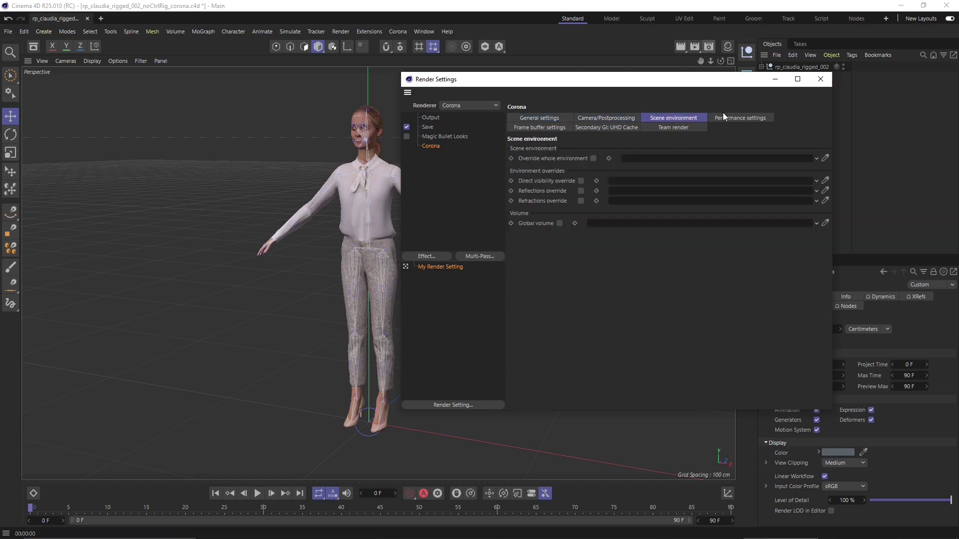
click(727, 117)
click(679, 127)
click(603, 128)
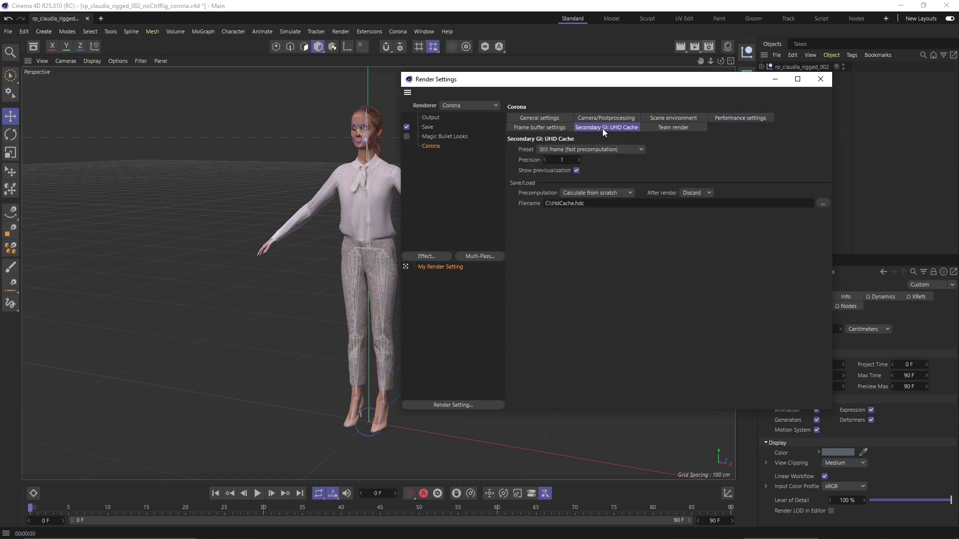
click(537, 128)
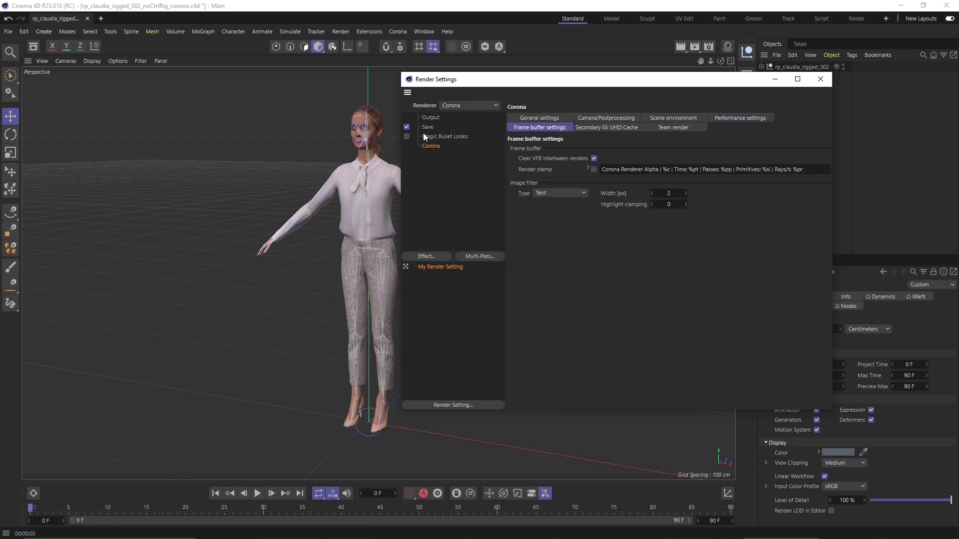
click(820, 79)
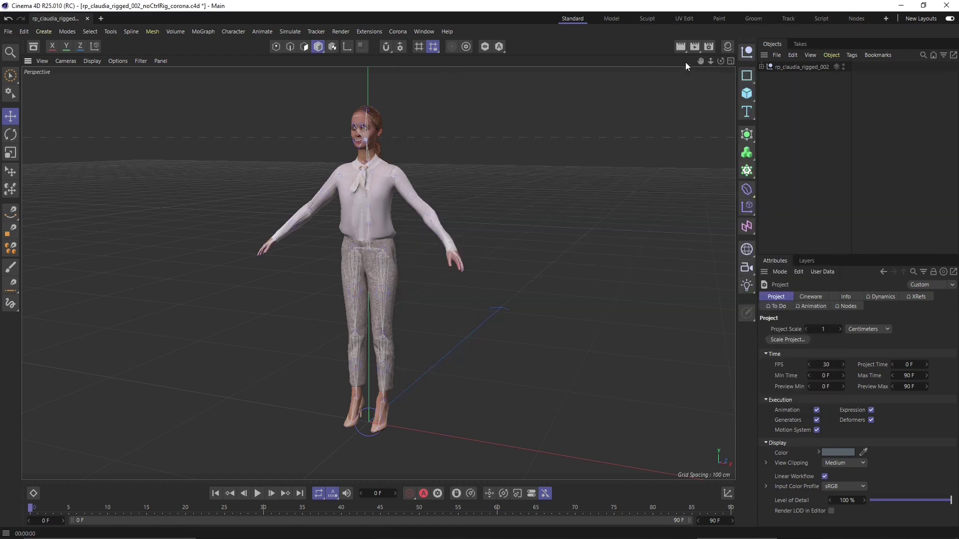
Add a standard Light object and place it raised up in front of the model's upper body
scroll(485, 229, down, 5)
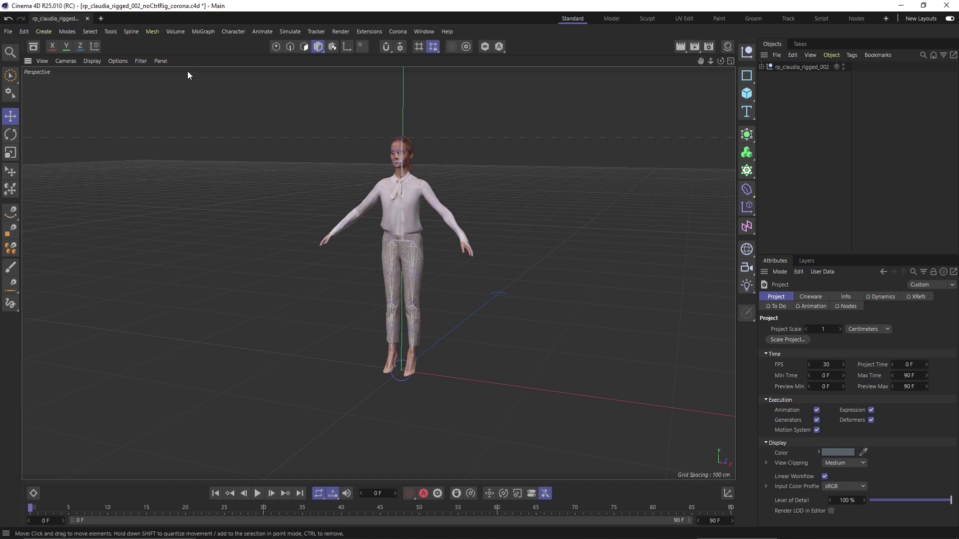
click(42, 32)
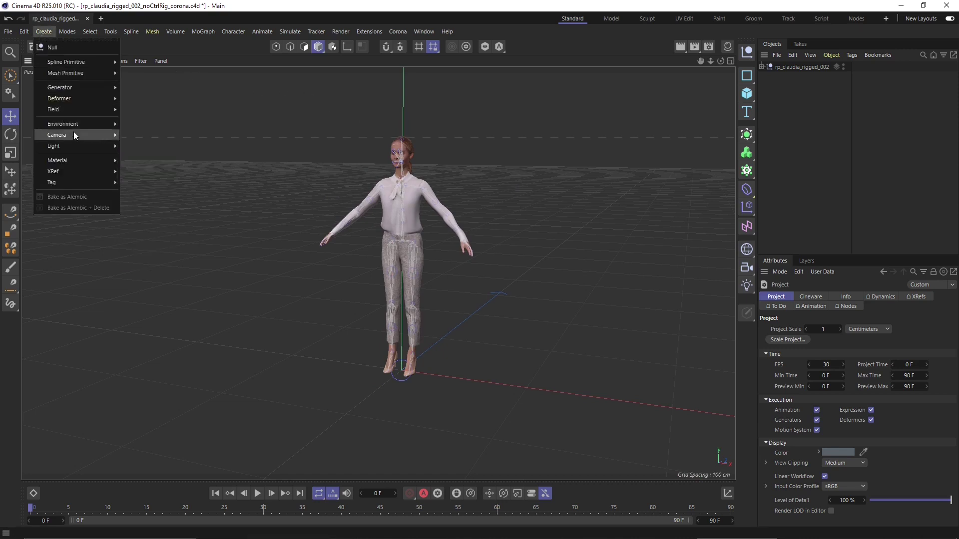
mouse_move(74, 146)
click(125, 147)
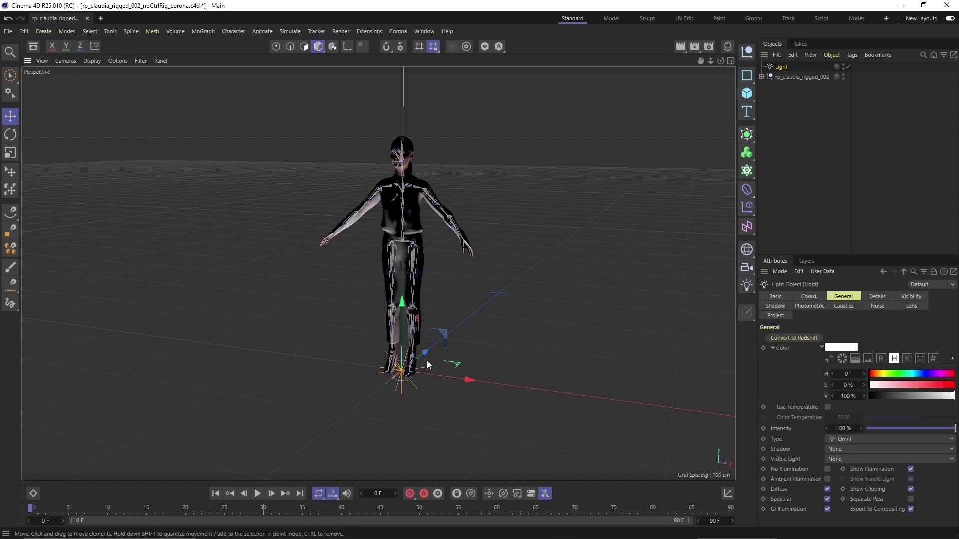
drag(426, 361, 391, 85)
alt+drag(481, 276, 421, 264)
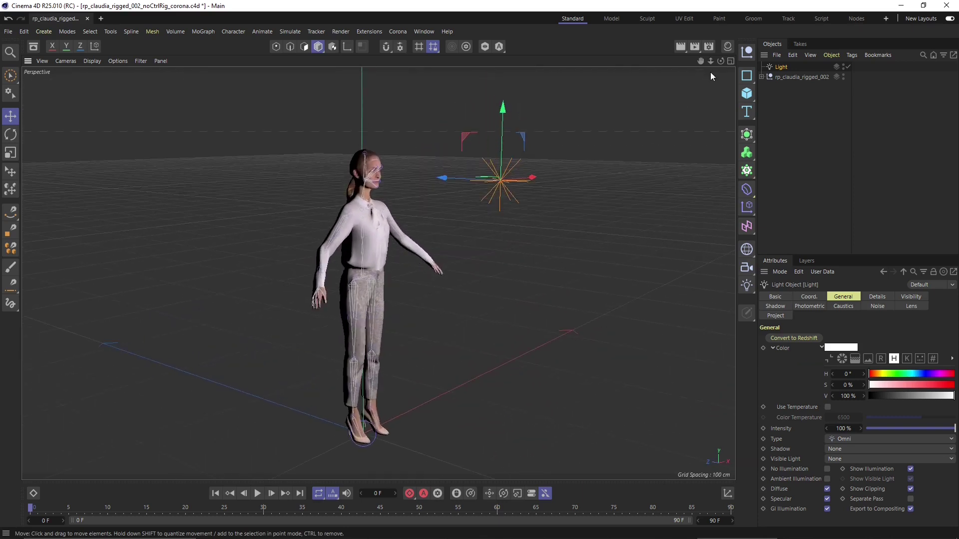
Render the lit model to the Picture Viewer, and close the viewer, stopping the render
click(694, 46)
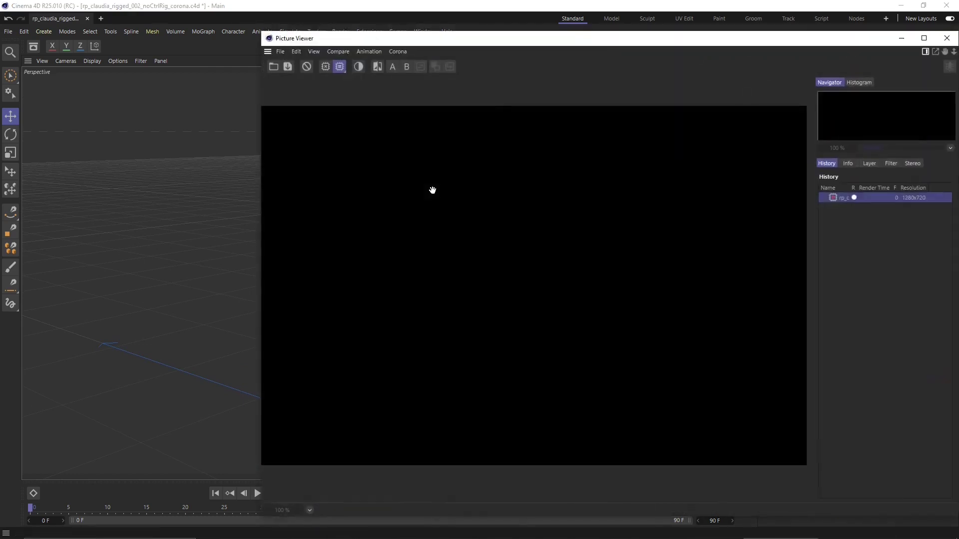
drag(558, 43, 405, 33)
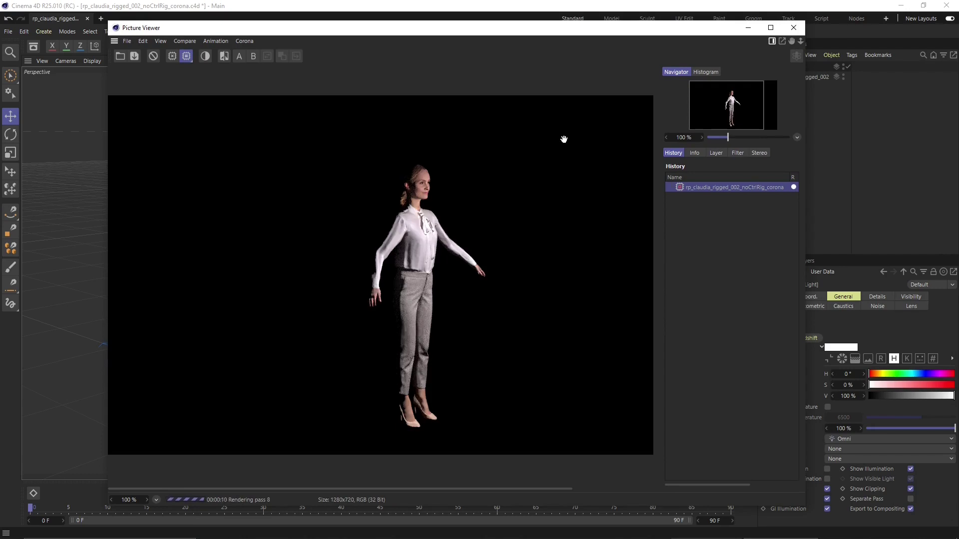
click(793, 28)
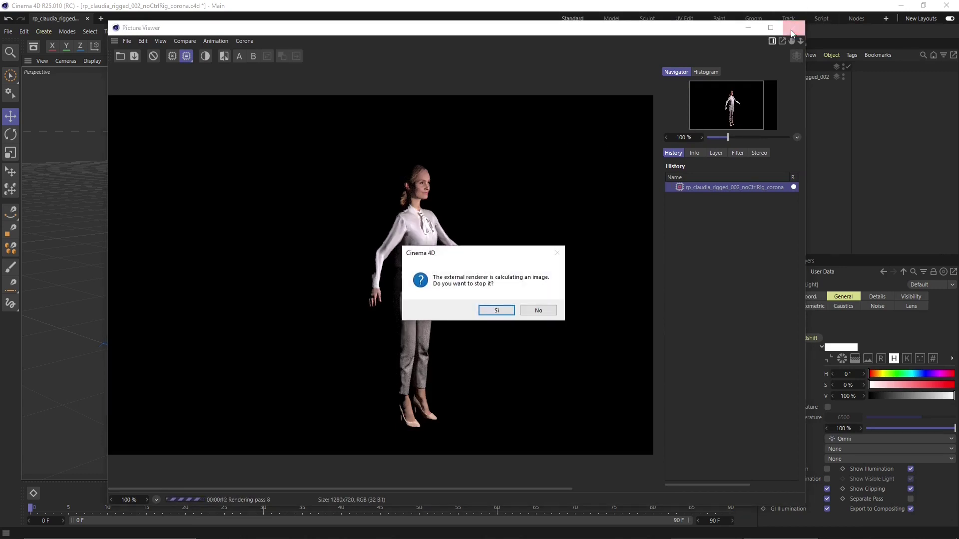
click(496, 310)
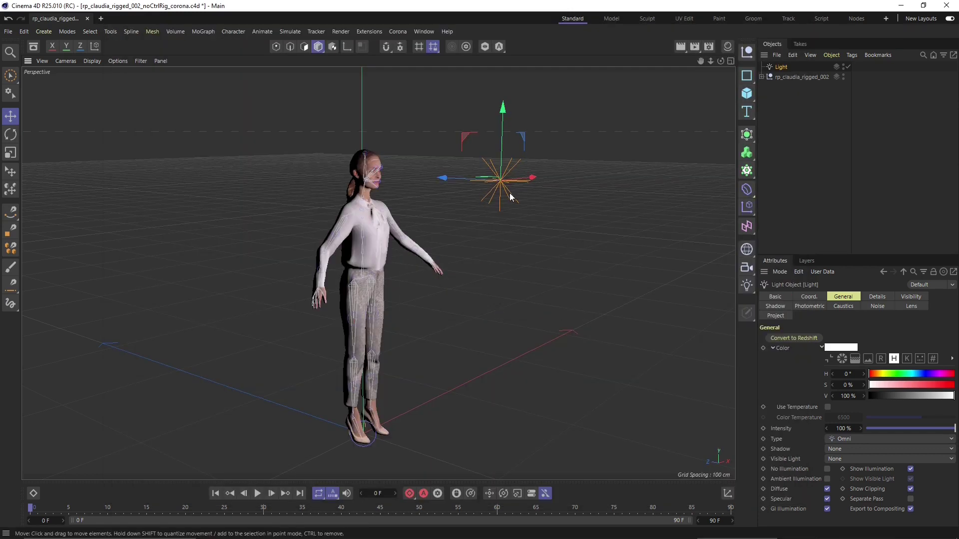
Delete the Light object from the scene
key(Delete)
alt+drag(306, 251, 418, 199)
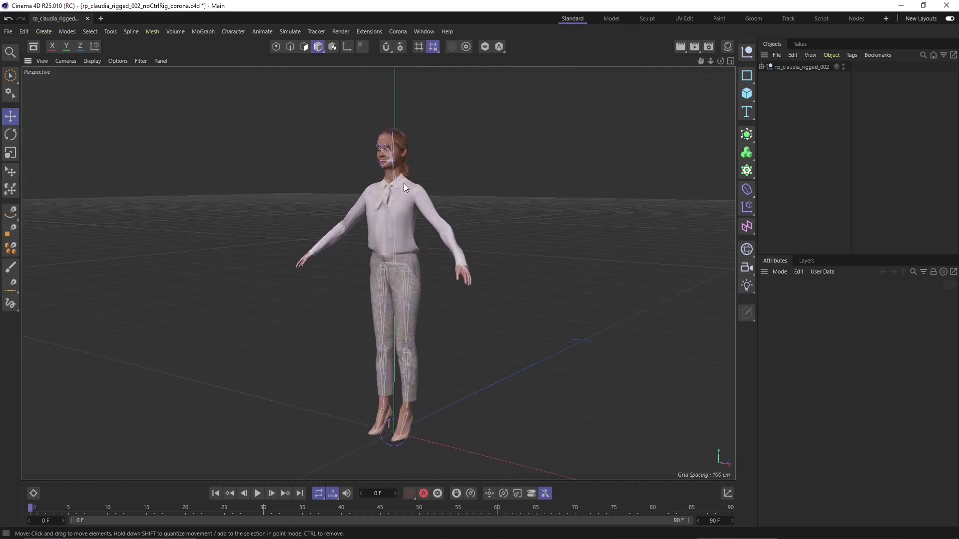
Open the rp_claudia_rigged_002_mat material of the model's geometry in the Material Editor
click(761, 67)
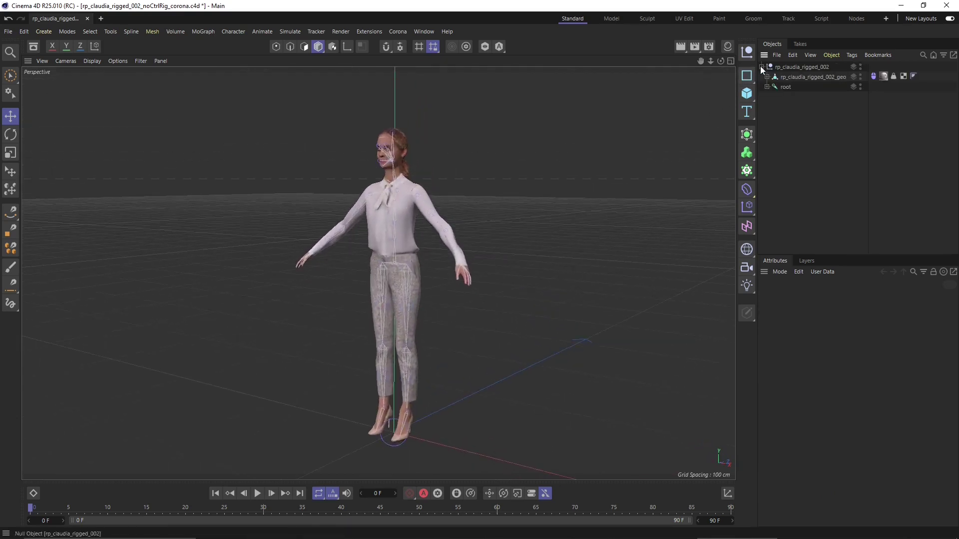
click(884, 76)
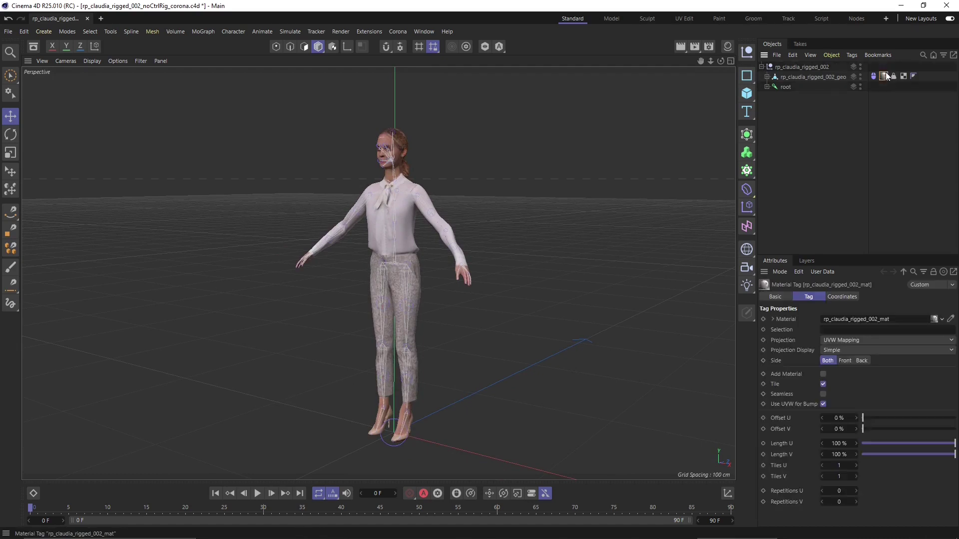
double_click(886, 76)
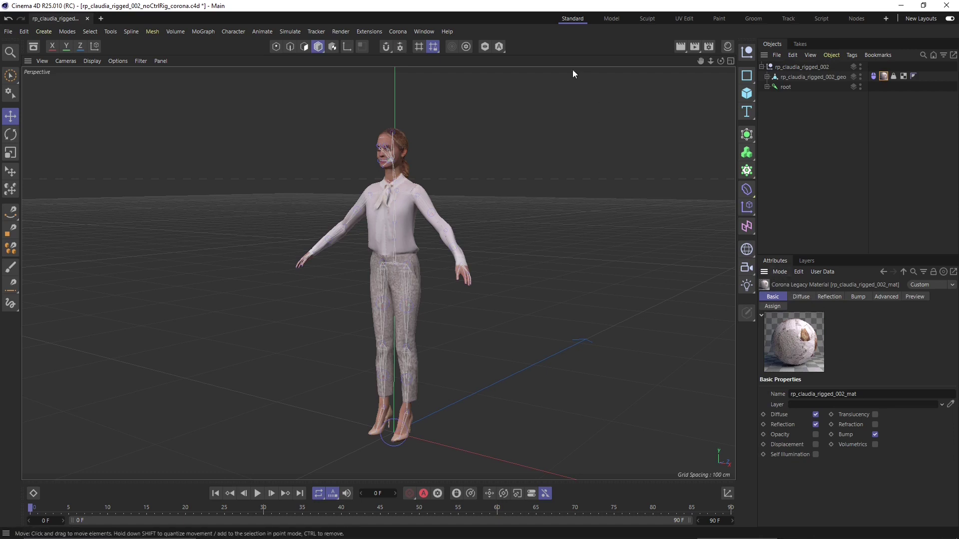
click(431, 28)
mouse_move(397, 31)
mouse_move(433, 30)
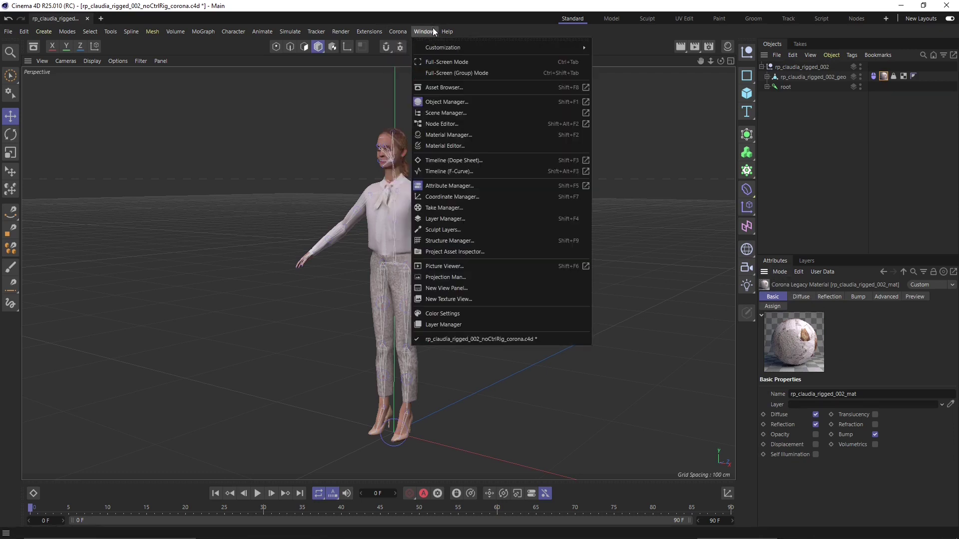
click(440, 142)
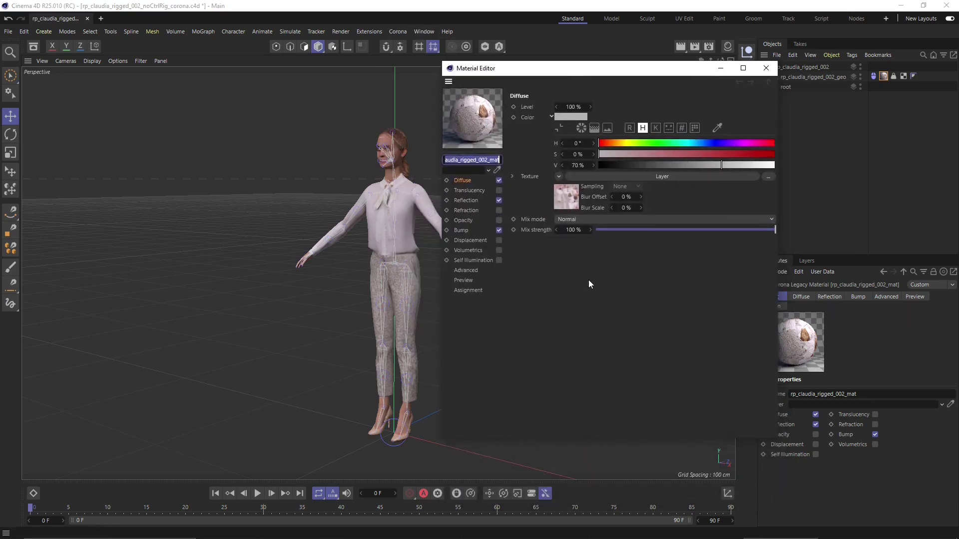
Examine the material's Reflection, Bump and Diffuse channels, and close the Material Editor
click(460, 239)
click(464, 183)
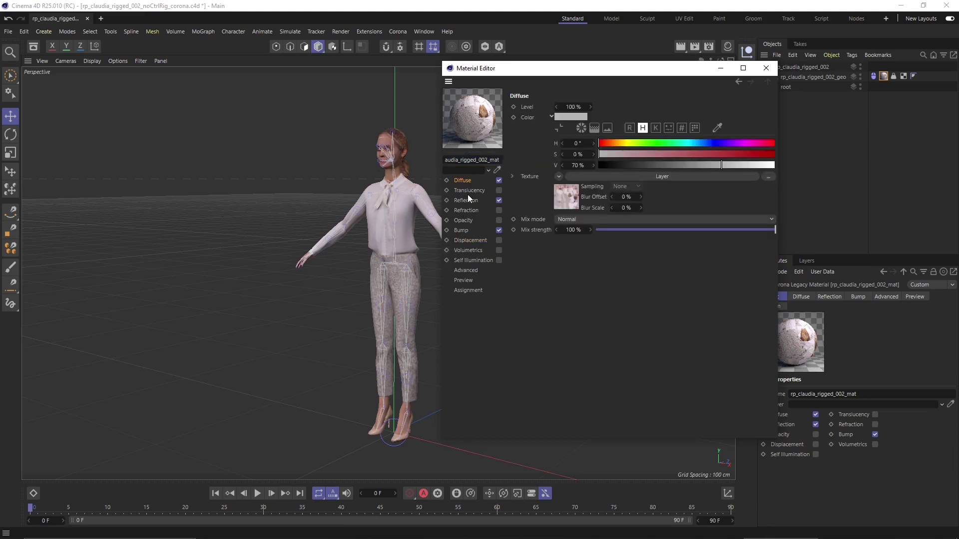
click(469, 200)
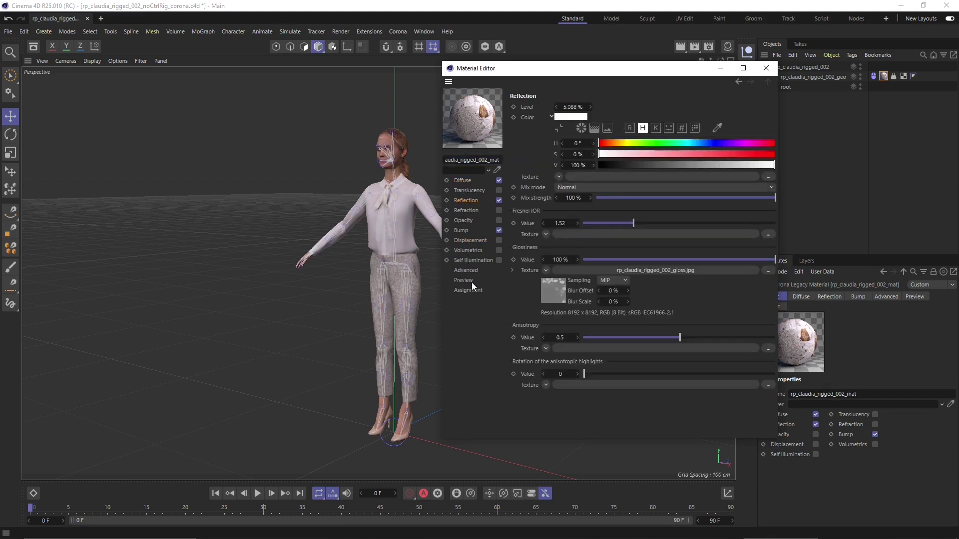
click(462, 230)
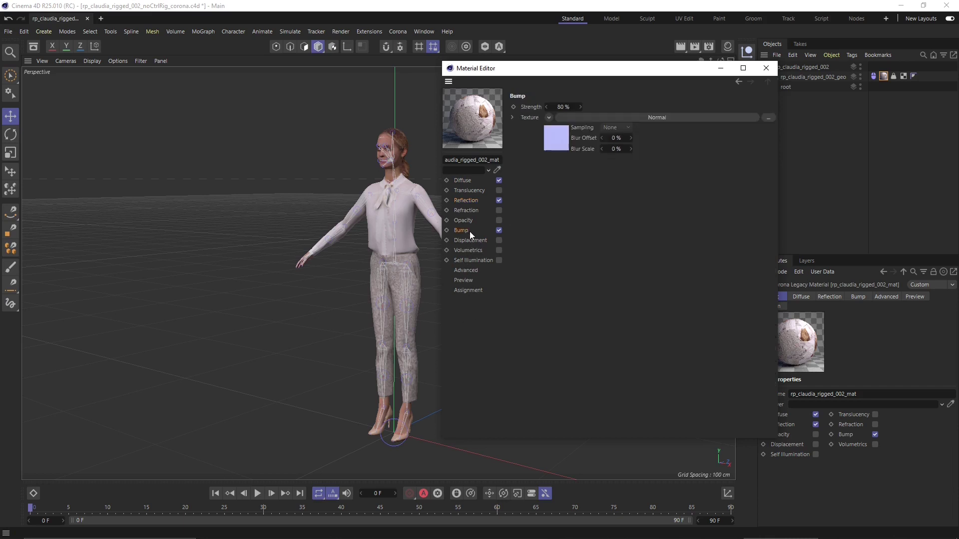
click(467, 182)
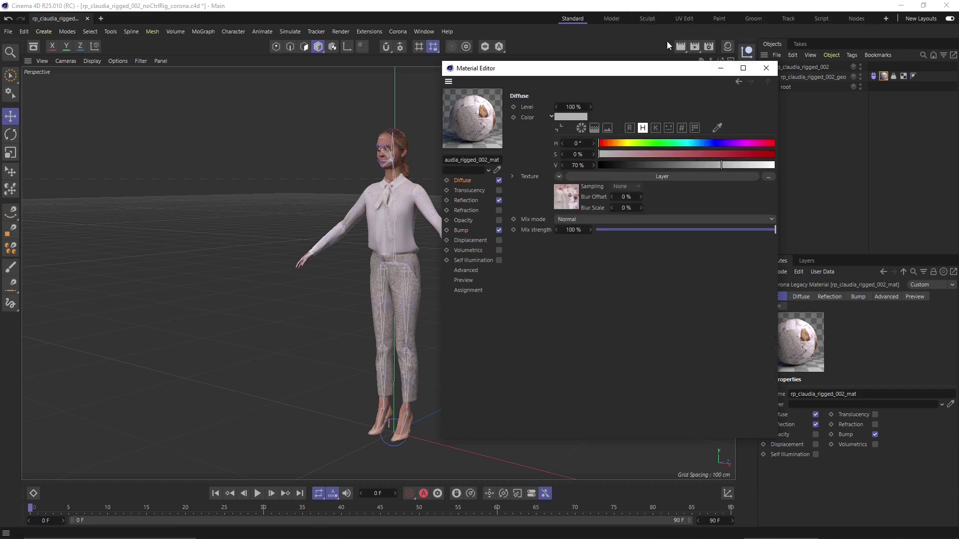
click(765, 70)
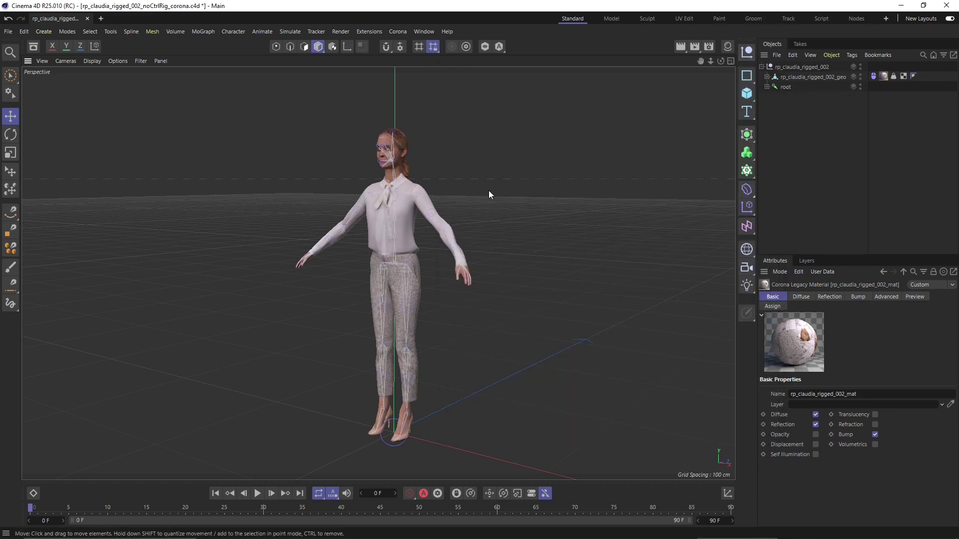
scroll(489, 192, down, 3)
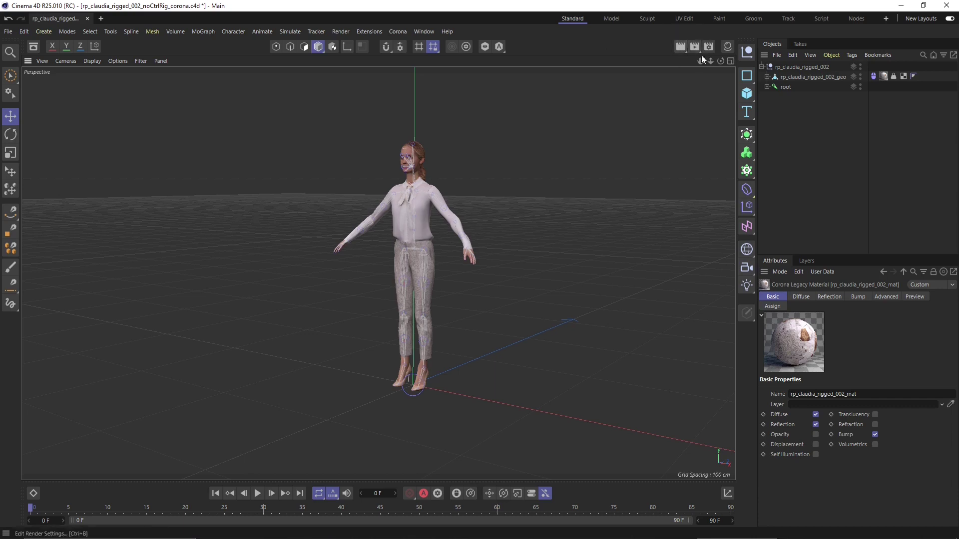
click(679, 51)
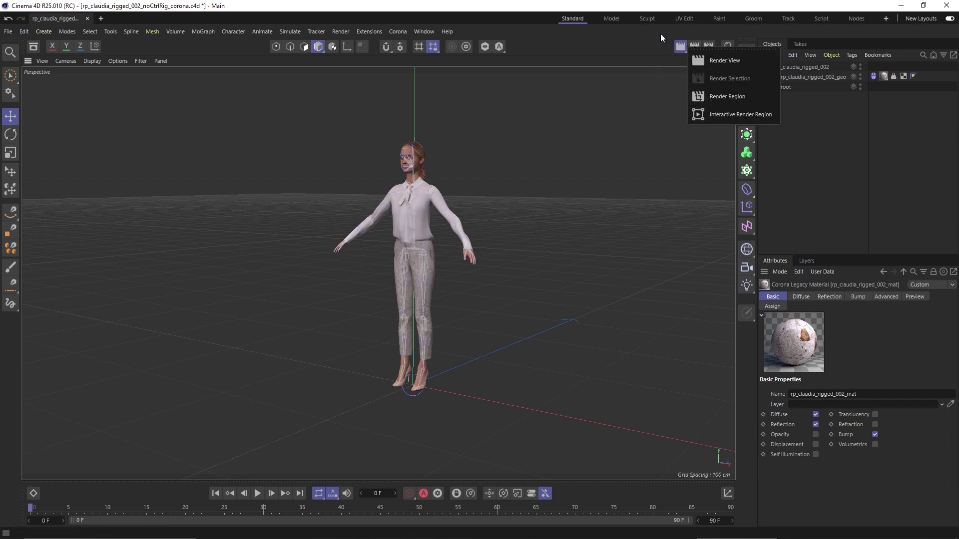
click(694, 46)
click(694, 47)
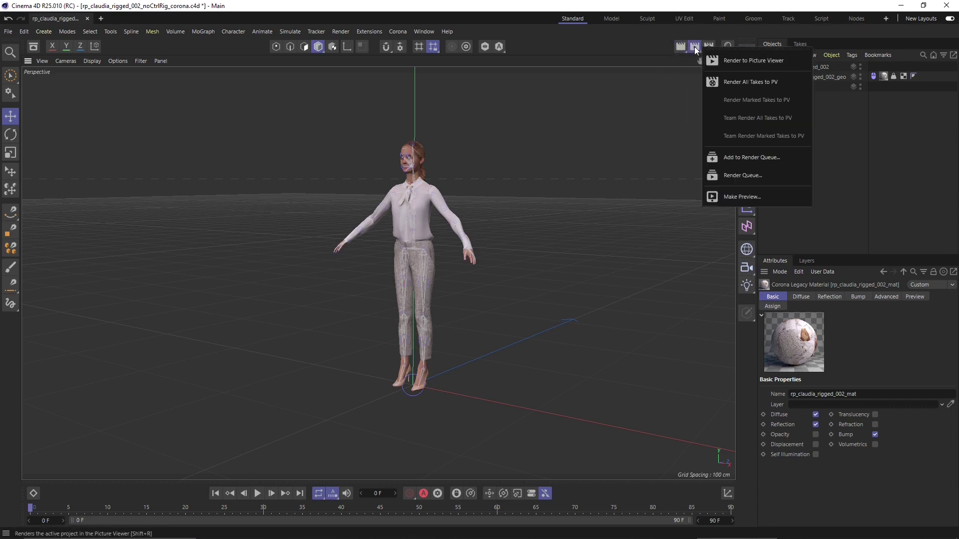
click(613, 47)
Detach the Corona command menu as a floating palette beside the model in the Perspective view
click(398, 36)
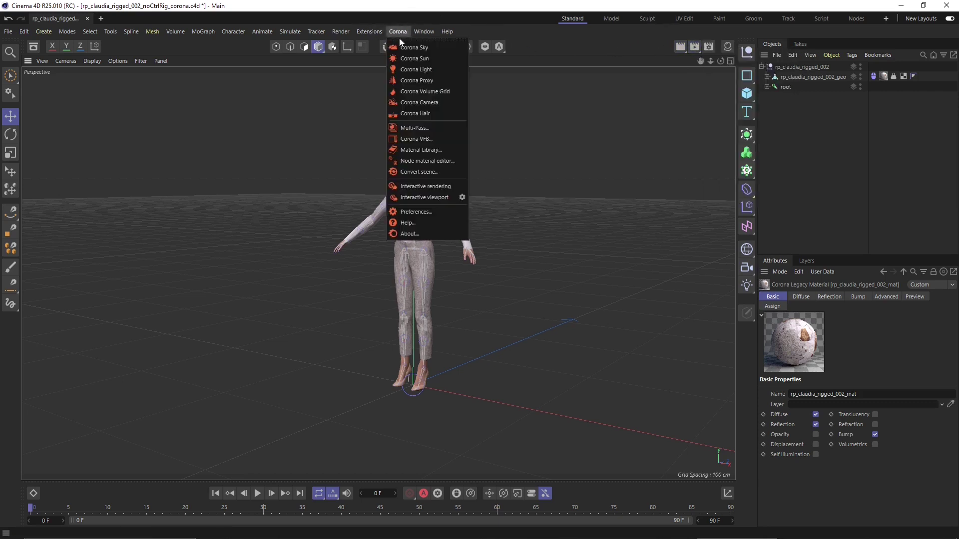
click(405, 41)
drag(405, 41, 115, 96)
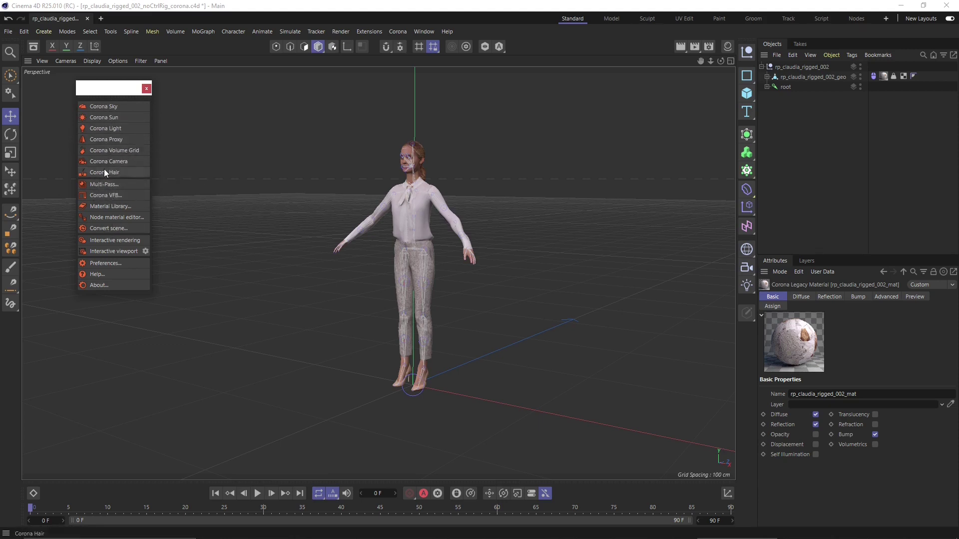
Clear the current selection and start Corona's interactive viewport rendering in the Perspective view
click(115, 229)
drag(444, 221, 354, 96)
click(446, 189)
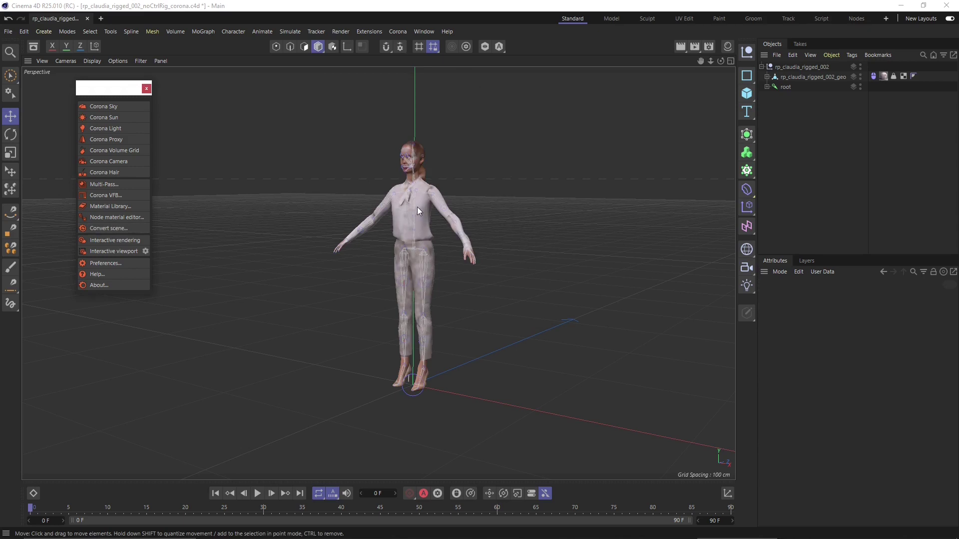
click(120, 252)
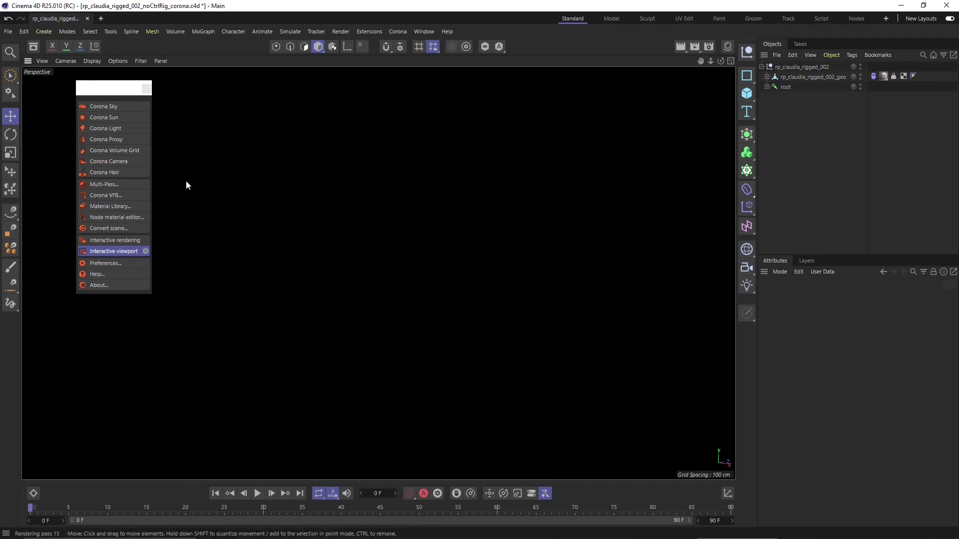
Try lighting the model with a Corona Sun, and delete it from the scene
click(110, 119)
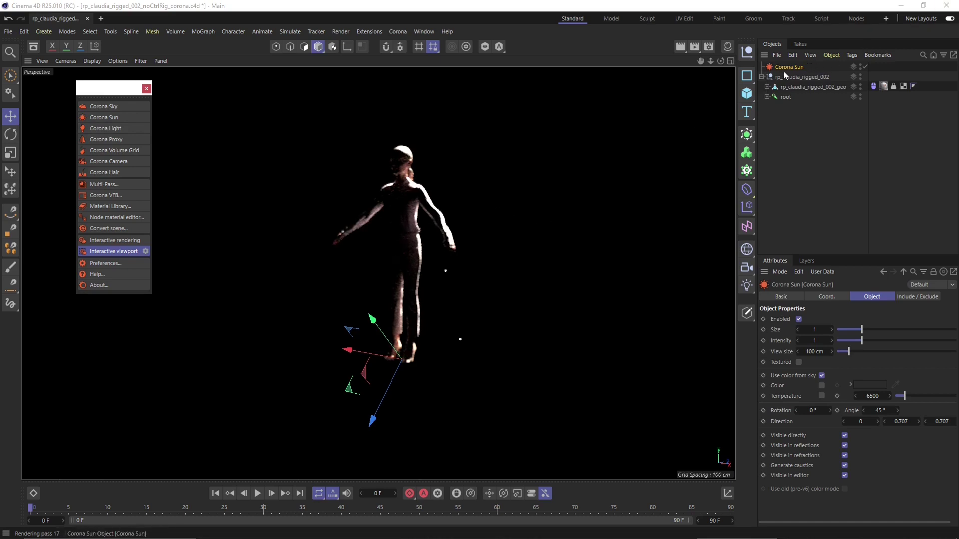
key(Delete)
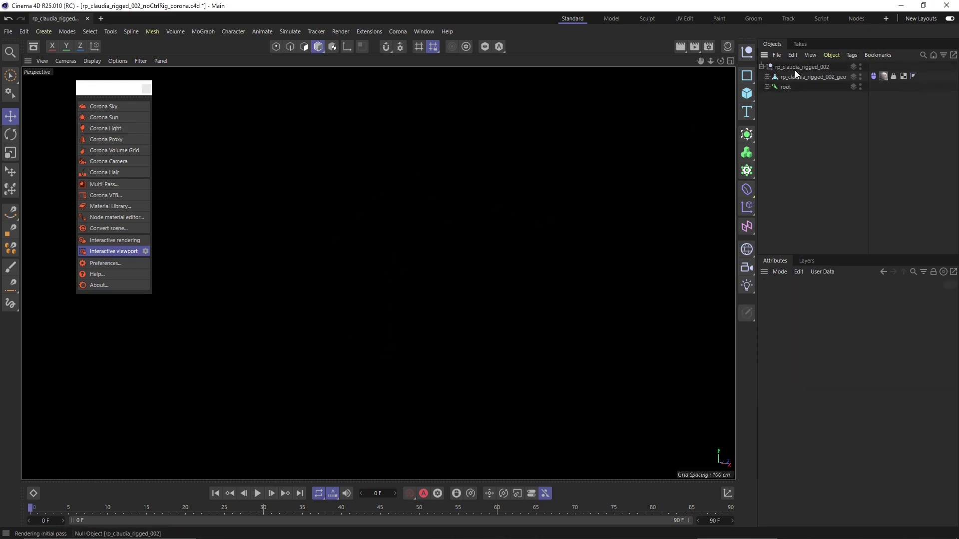
Add a Corona Light raised about 148 cm in front of the model, and stop the interactive viewport after checking it
click(110, 126)
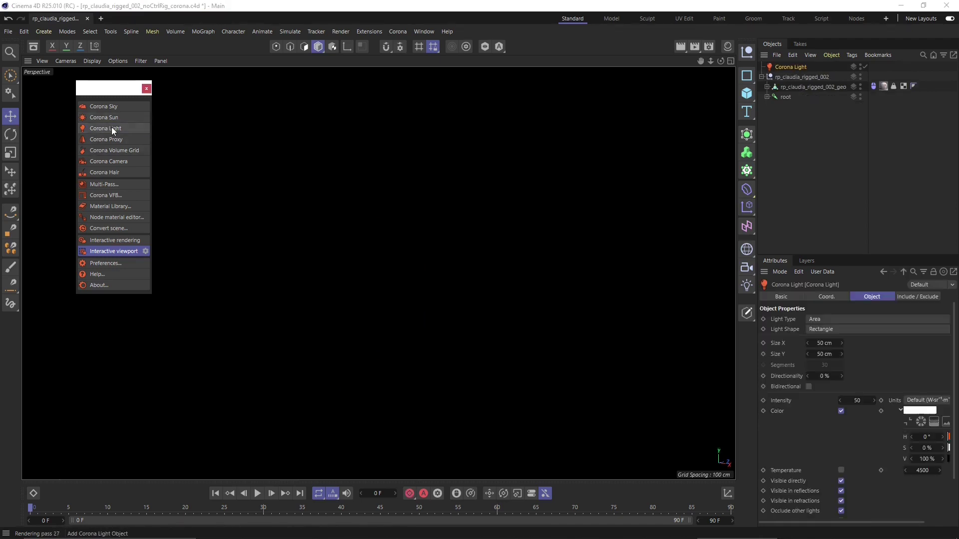
drag(442, 350, 299, 129)
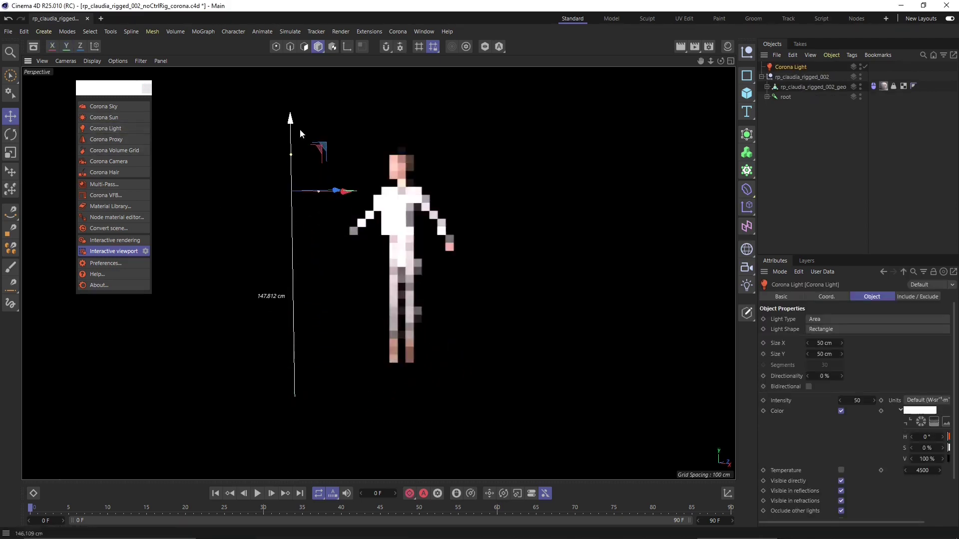
drag(372, 234, 346, 279)
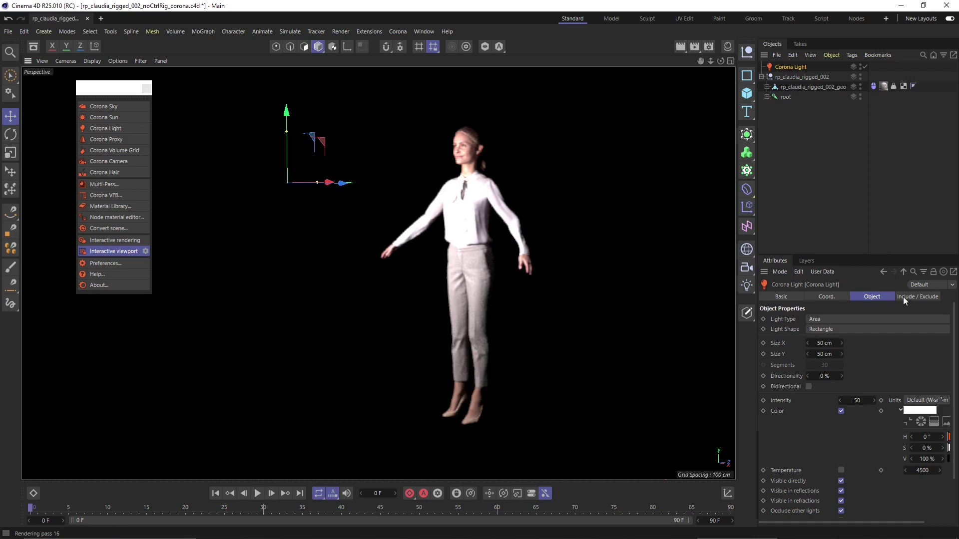
scroll(416, 272, down, 1)
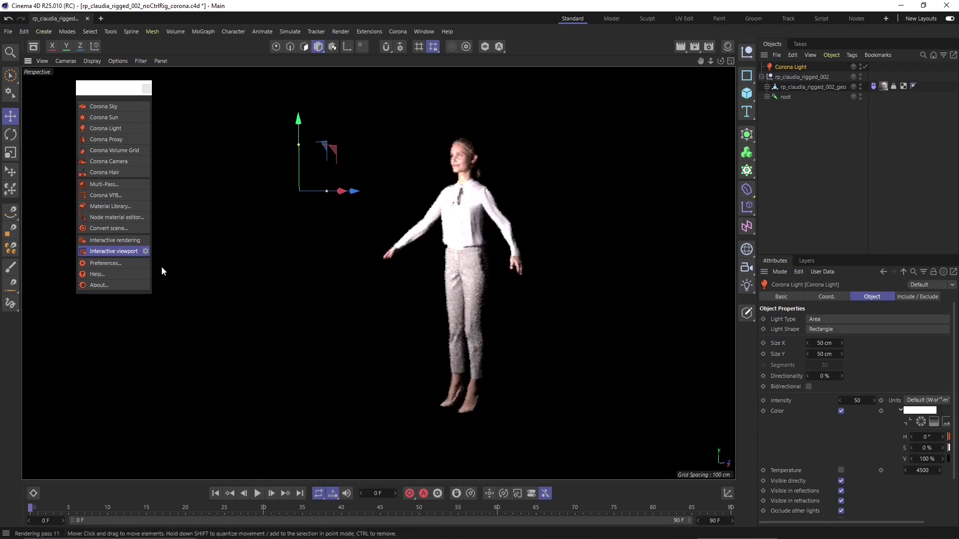
click(127, 251)
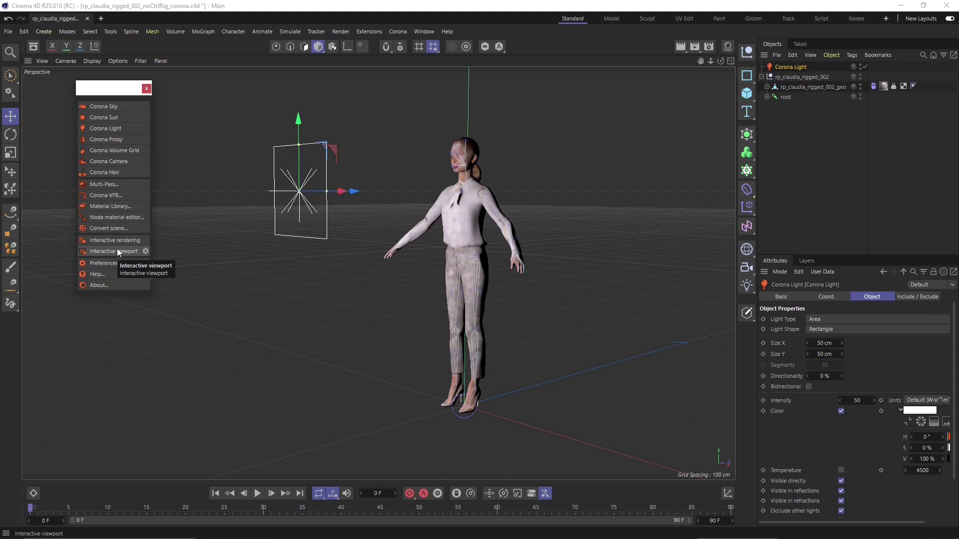
Open the Corona VFB, look over the last render and the Post settings, and close it
click(110, 195)
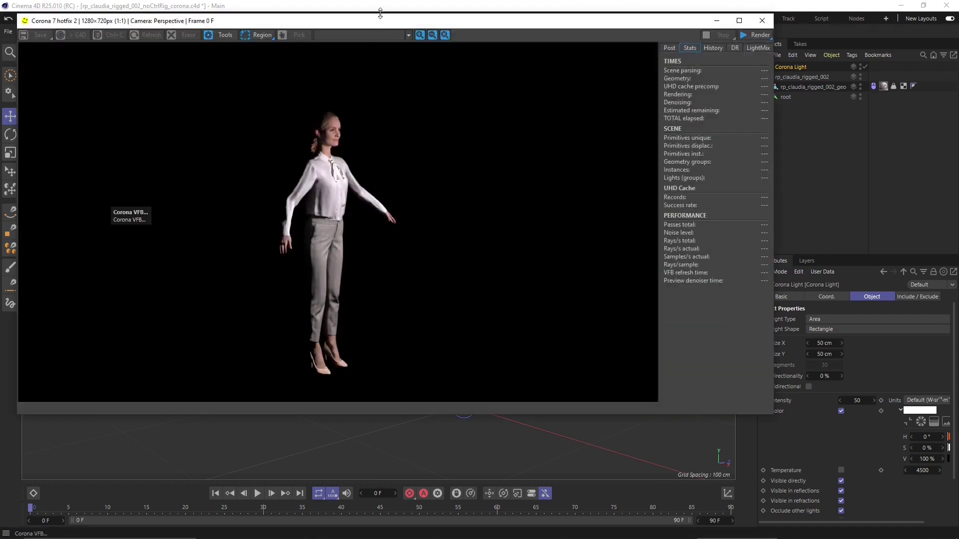
double_click(380, 10)
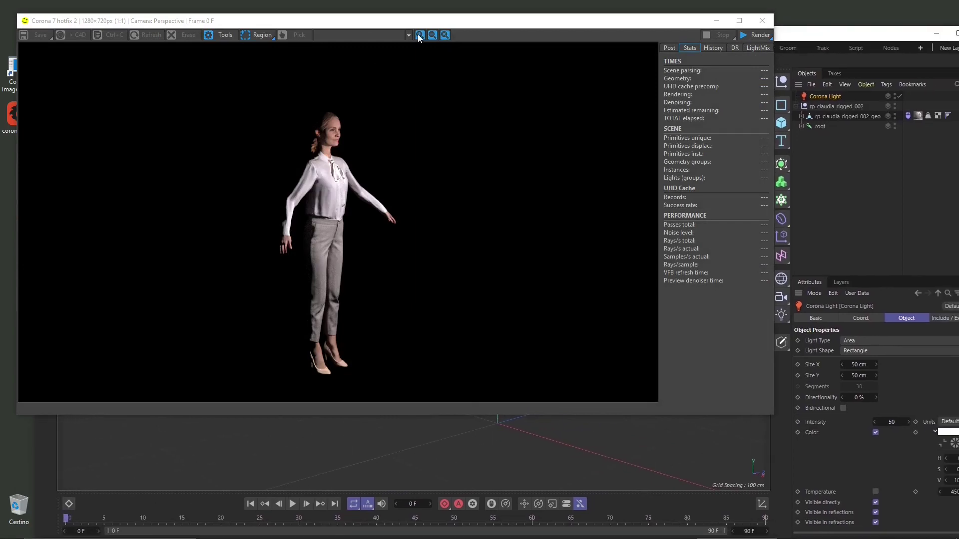
double_click(816, 30)
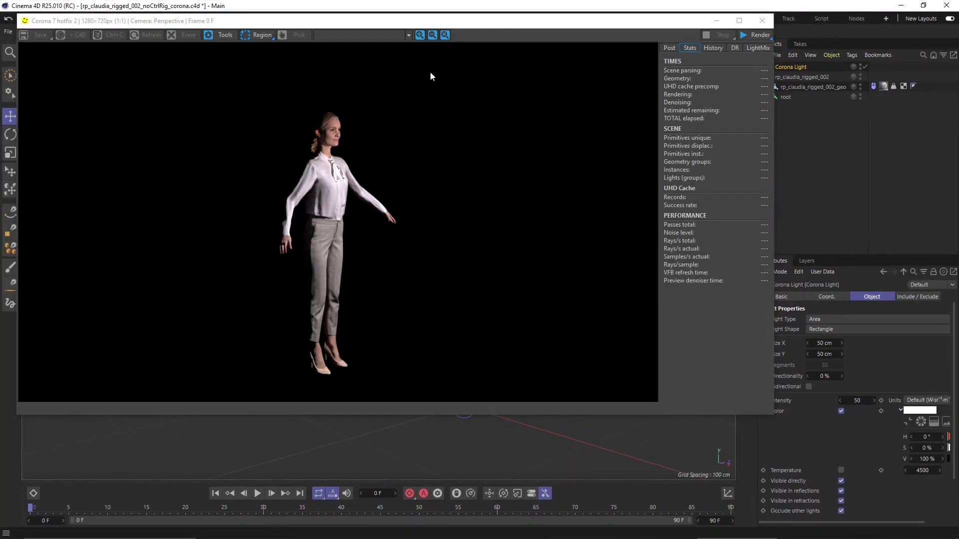
drag(431, 20, 484, 76)
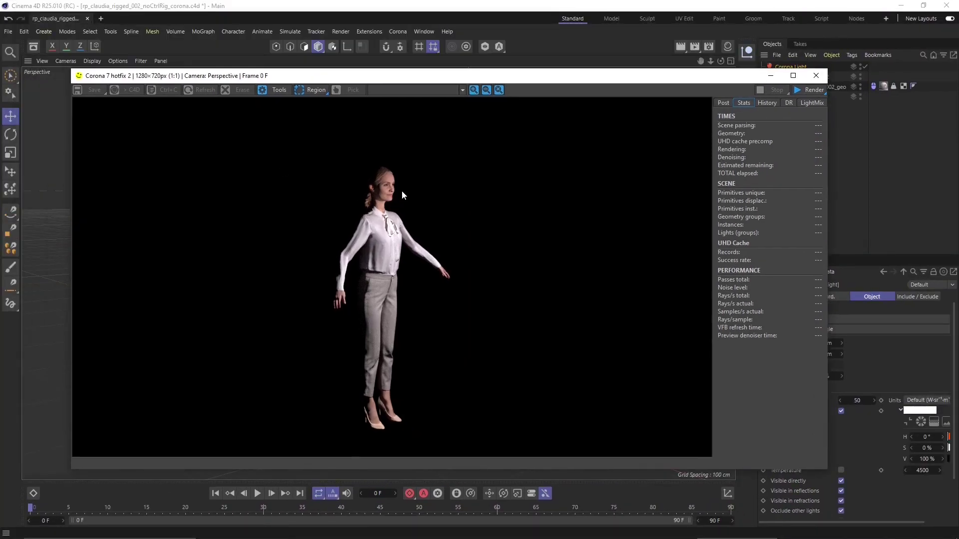
click(722, 103)
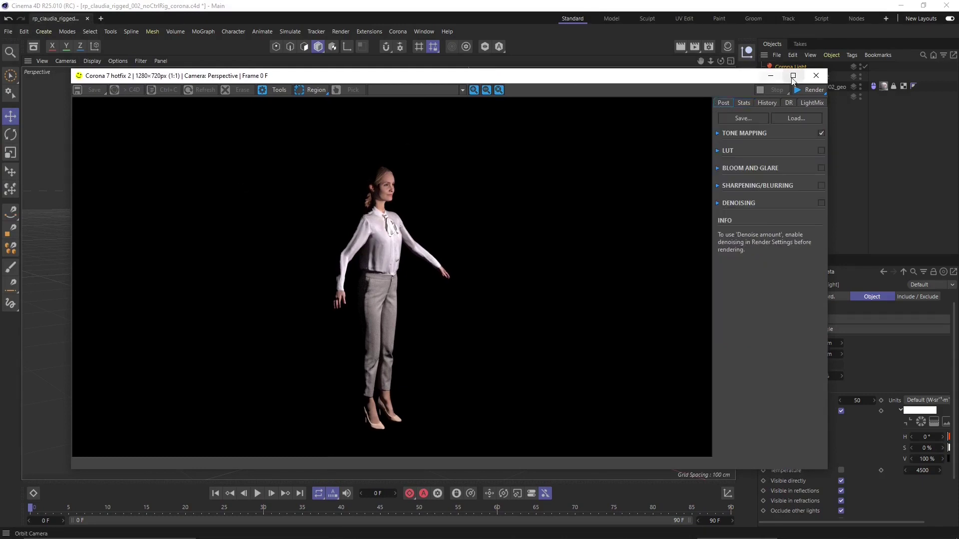
click(809, 79)
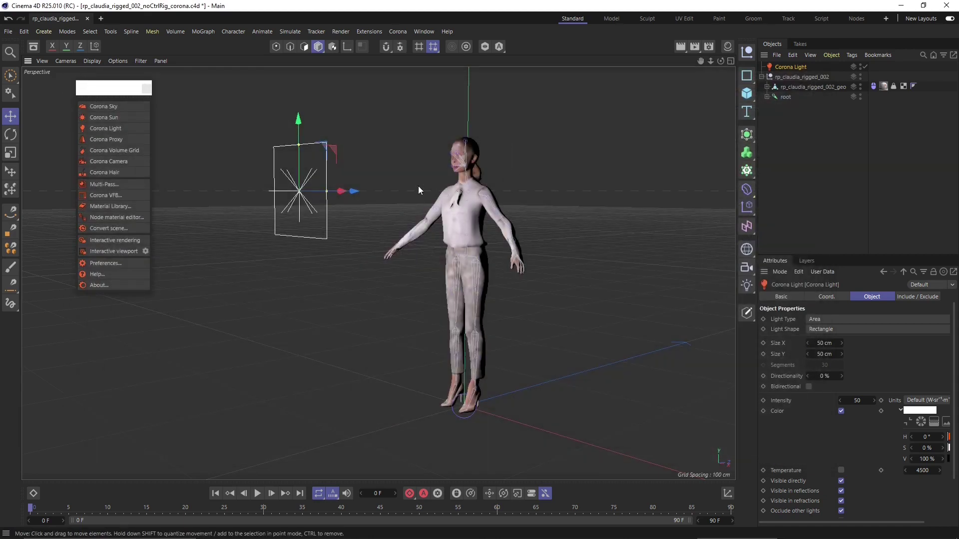
mouse_move(418, 186)
alt+mouse_down()
mouse_move(426, 179)
mouse_move(438, 199)
mouse_move(426, 185)
alt+mouse_up()
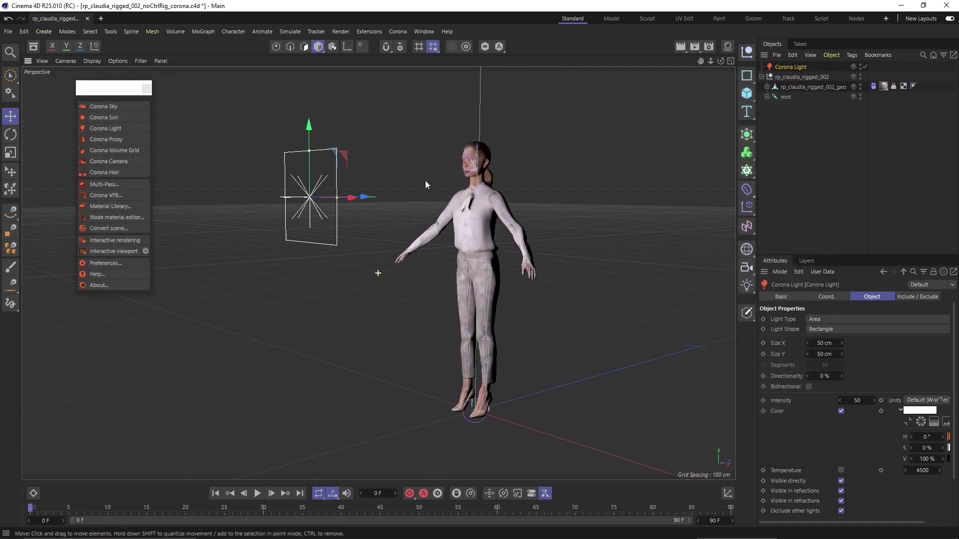
click(819, 328)
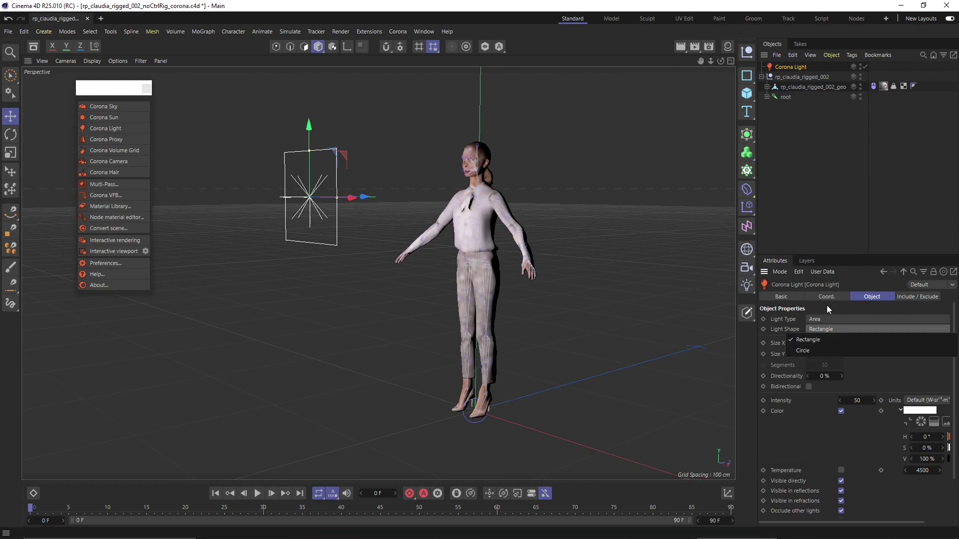
click(811, 310)
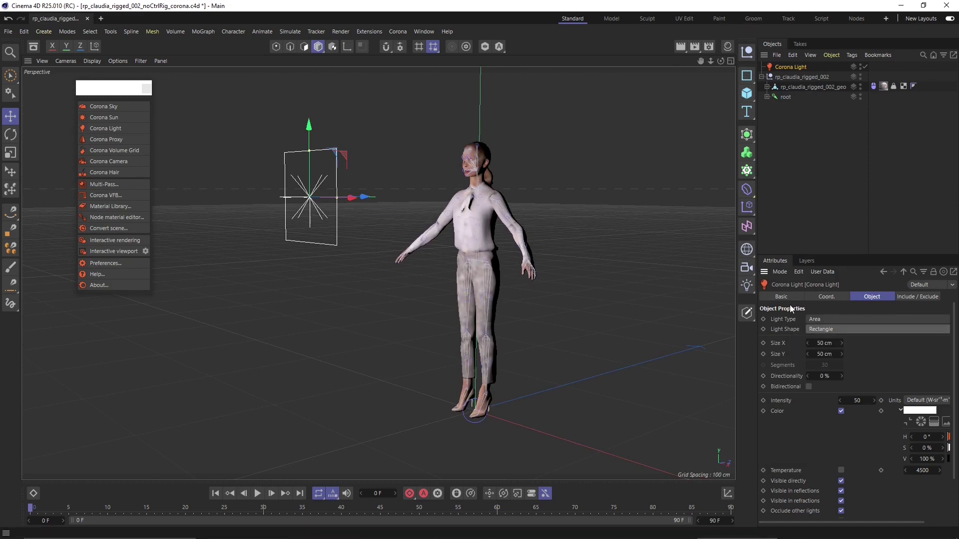
In the Top view, move the Corona Light diagonally to the model's negative-X side, angle it towards the figure and widen it to about 113 cm
middle_click(530, 172)
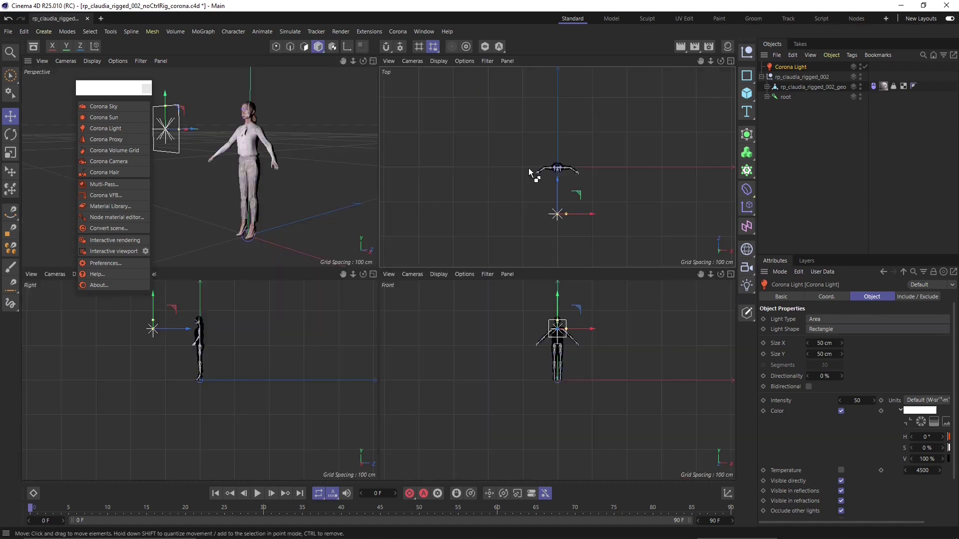
scroll(562, 171, up, 3)
alt+middle_drag(580, 198, 603, 140)
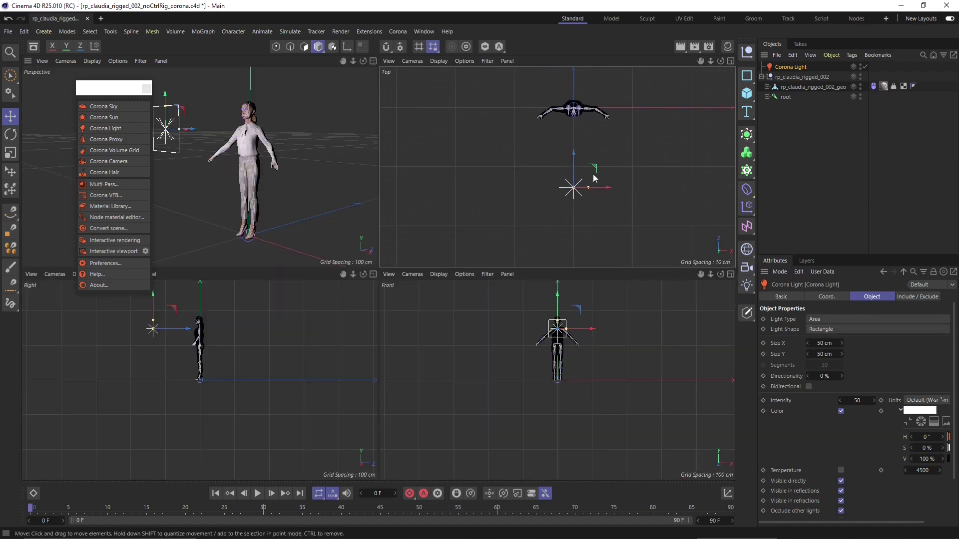
drag(596, 169, 467, 135)
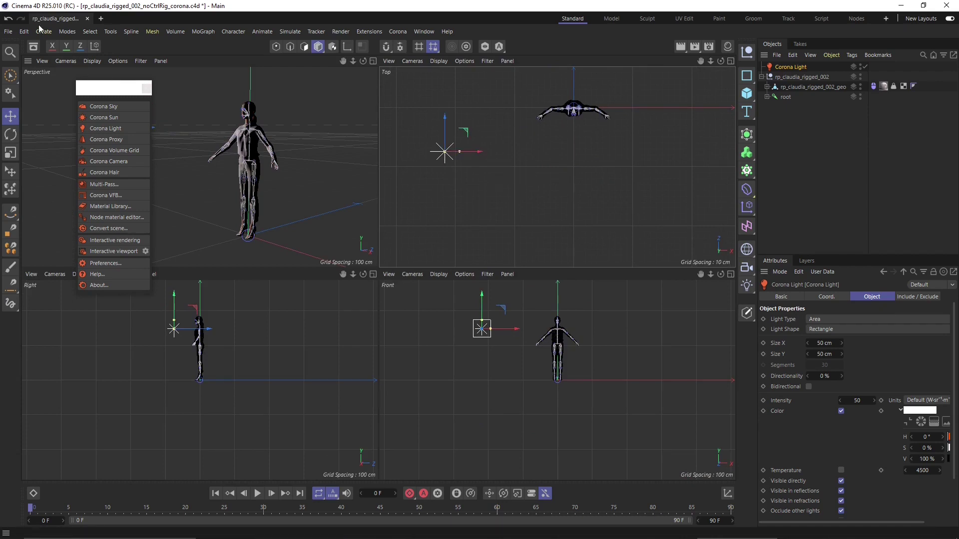
key(r)
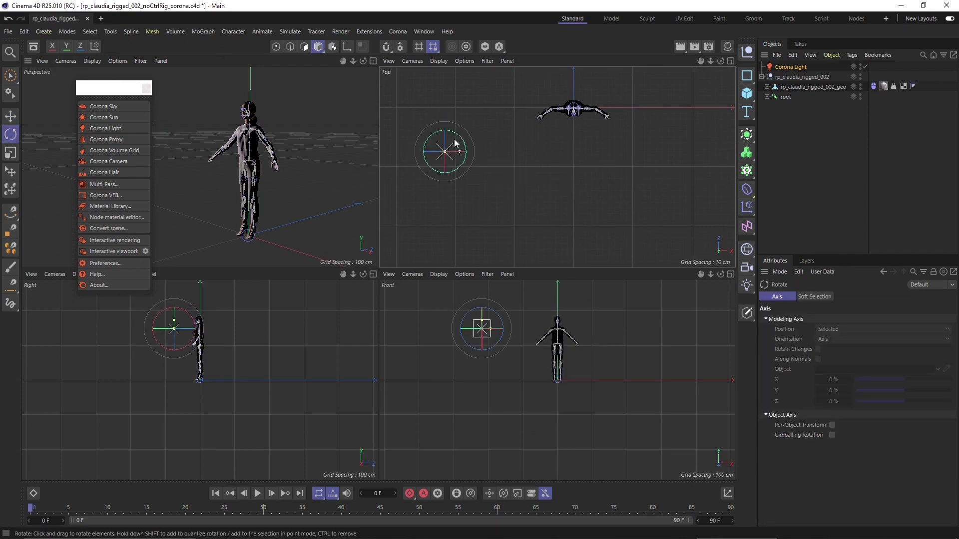
drag(462, 140, 458, 175)
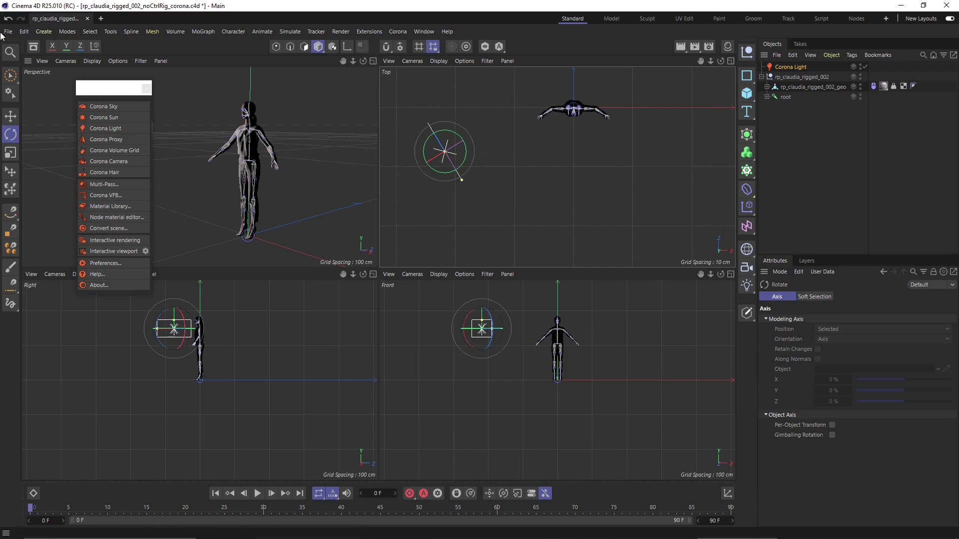
Duplicate the angled Corona Light across to the model's positive-X side in the Top view
key(e)
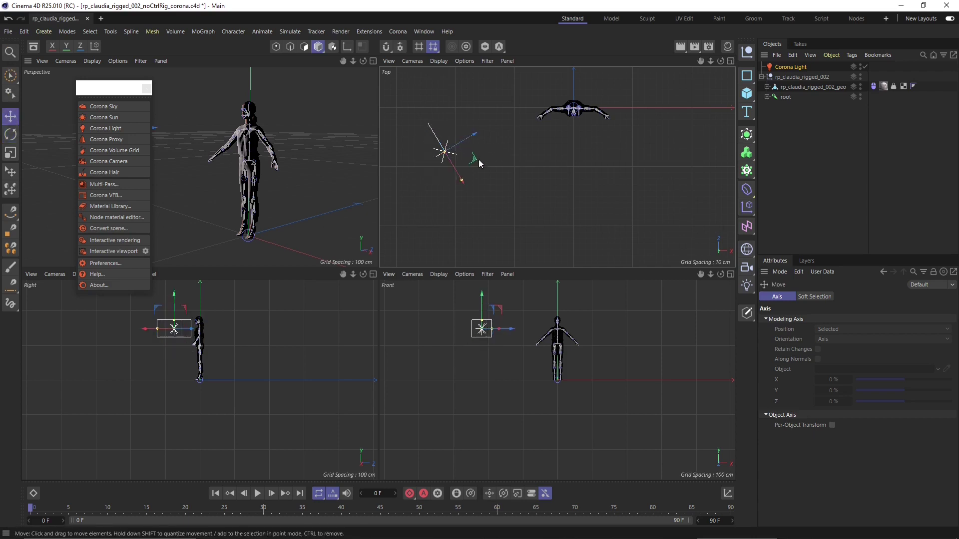
ctrl+drag(478, 159, 701, 163)
scroll(553, 197, down, 1)
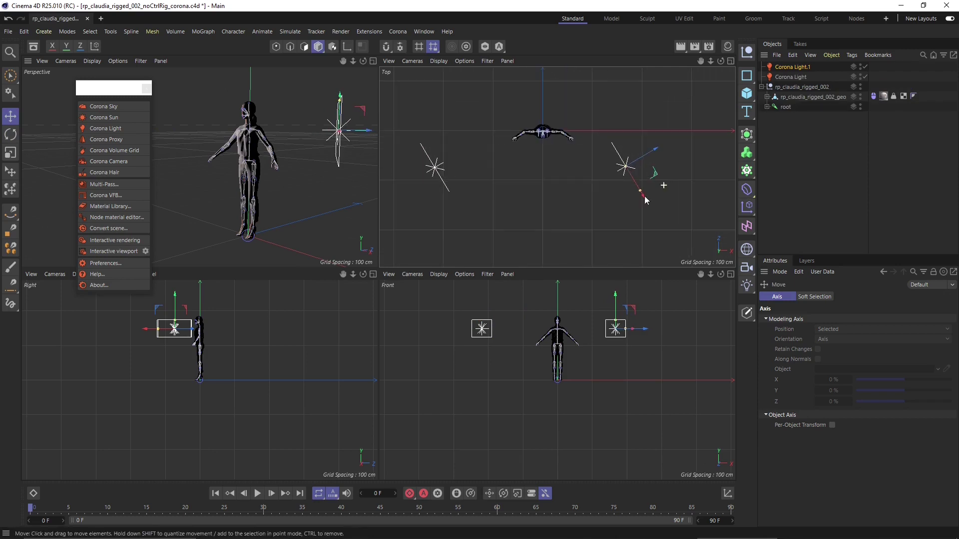
Rotate the duplicated light to face the model, and move it diagonally farther away from the figure
click(10, 135)
drag(625, 192, 705, 148)
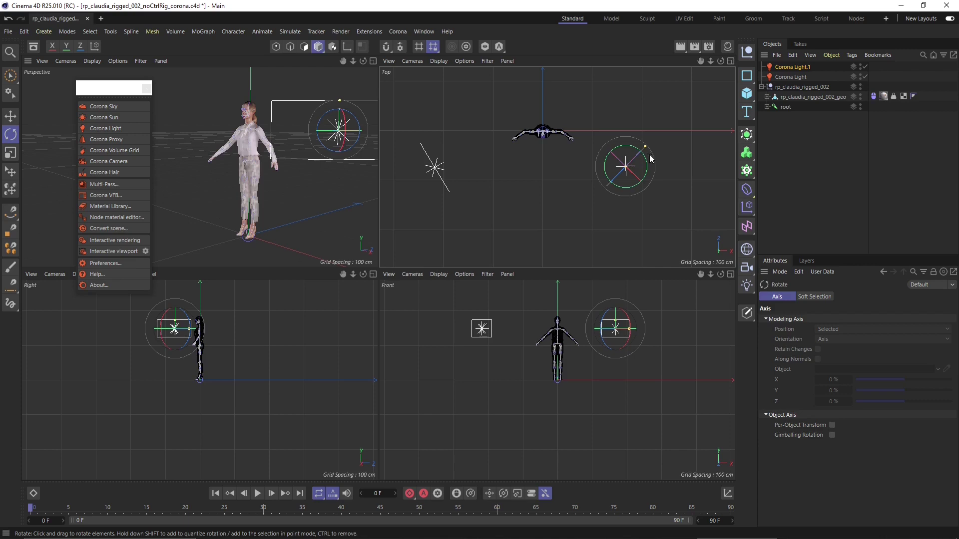
key(e)
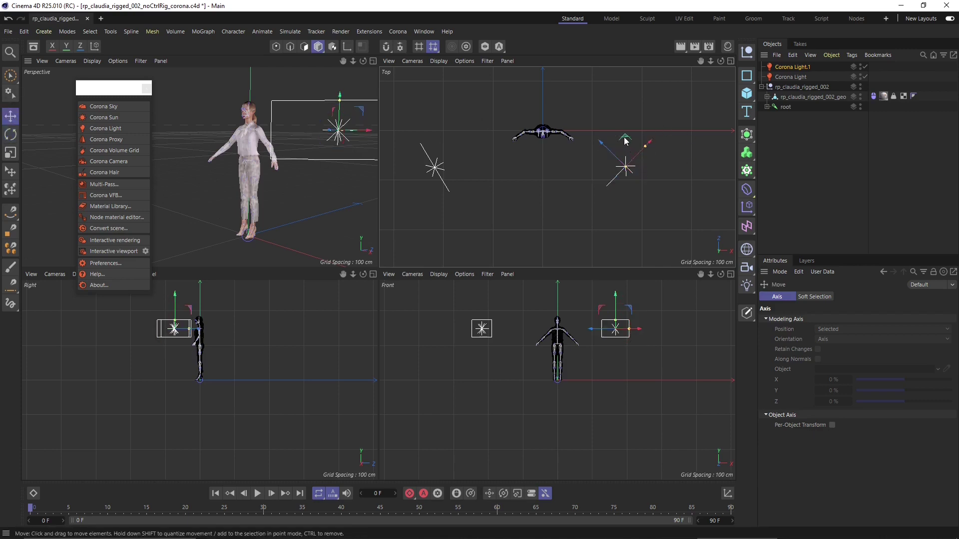
drag(626, 142, 661, 180)
Set the colour of Corona Light.1 to light pink with hue 300°, saturation 21.176% and value 100%
click(792, 66)
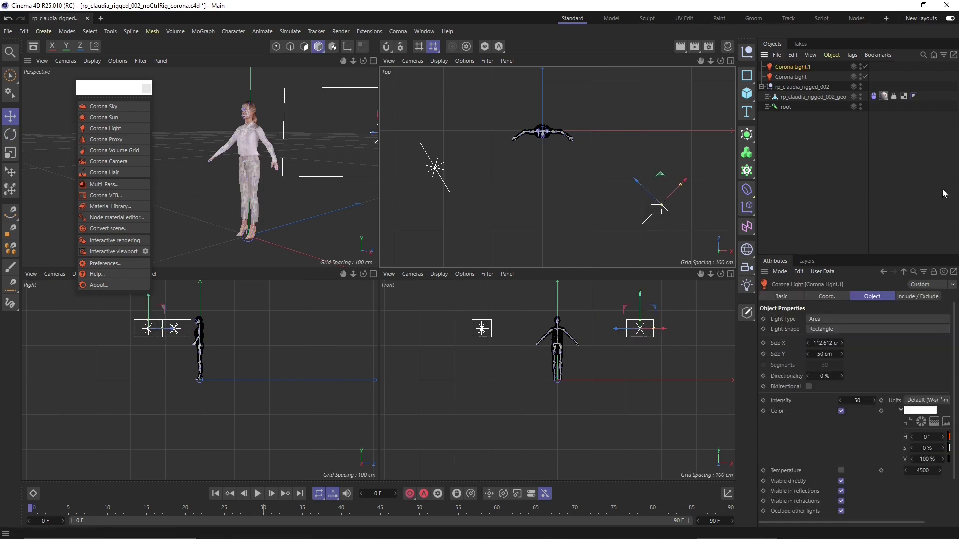
click(910, 412)
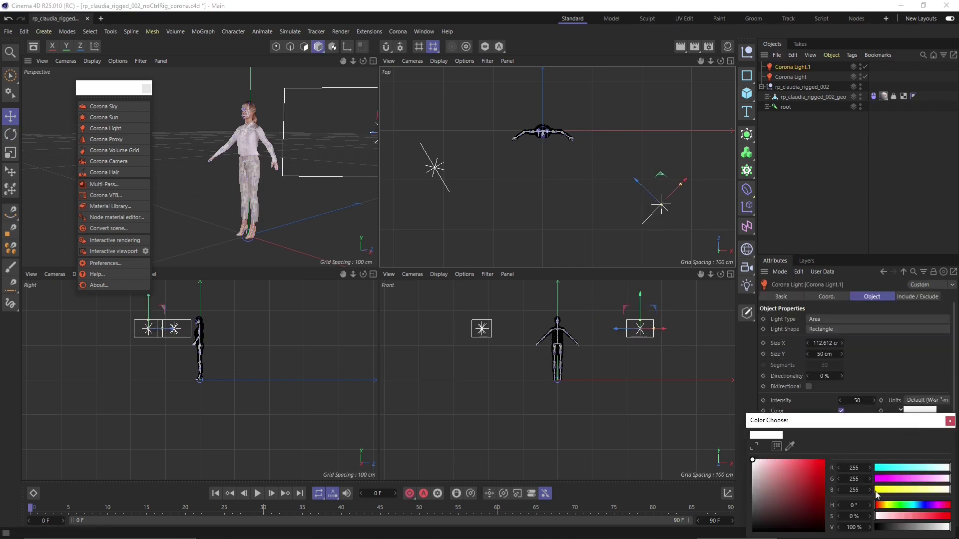
drag(936, 481, 933, 480)
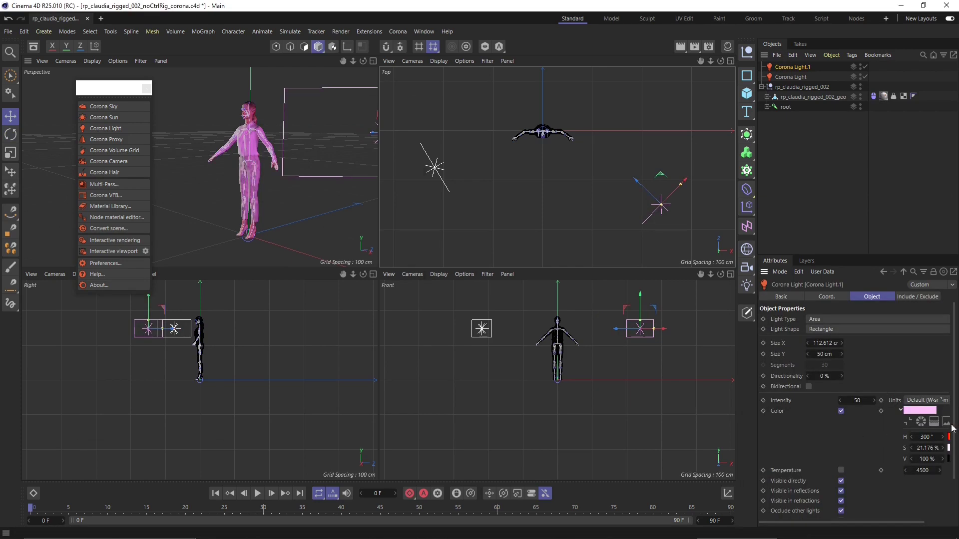
Move Corona Light slightly farther from the figure in the Top view, and set Corona Light.1's intensity to 10.2
click(436, 172)
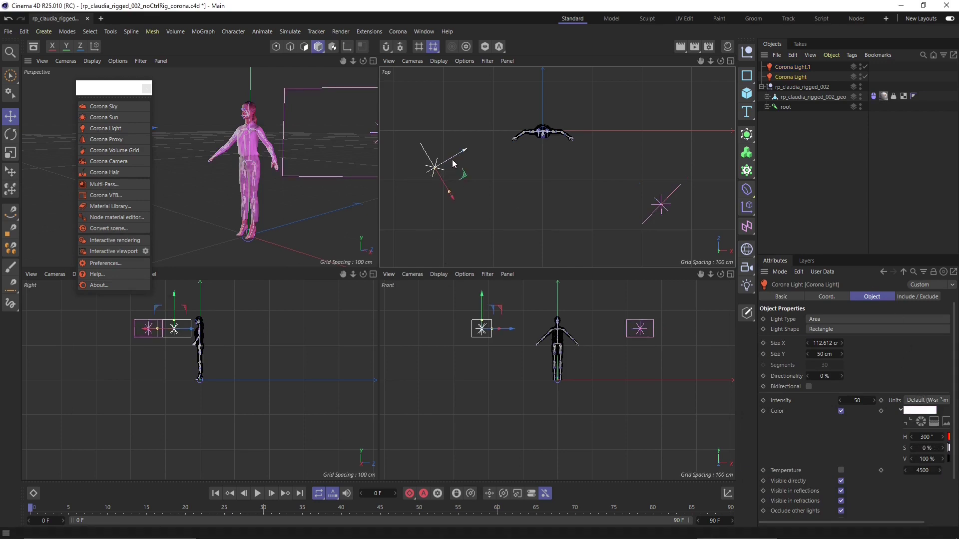
drag(453, 164, 459, 189)
click(648, 217)
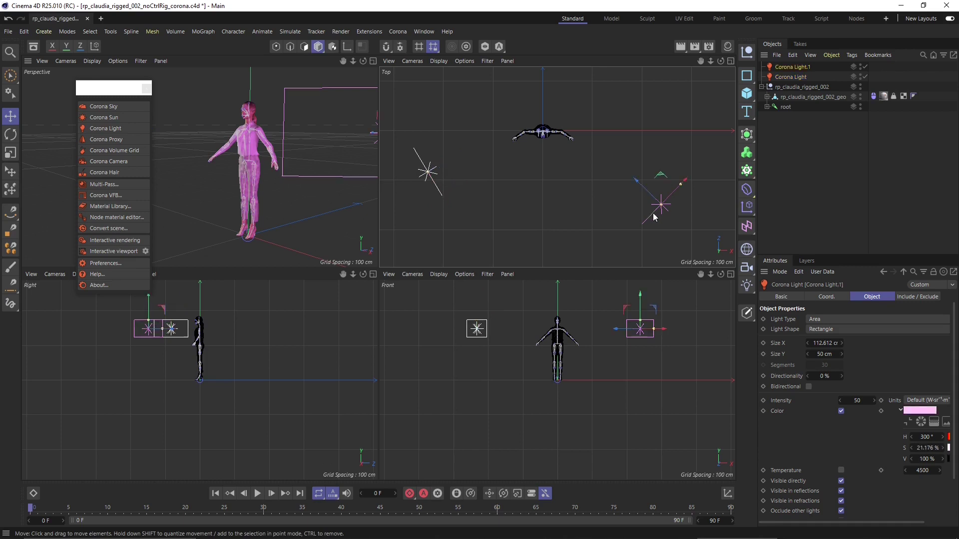
drag(859, 401, 748, 423)
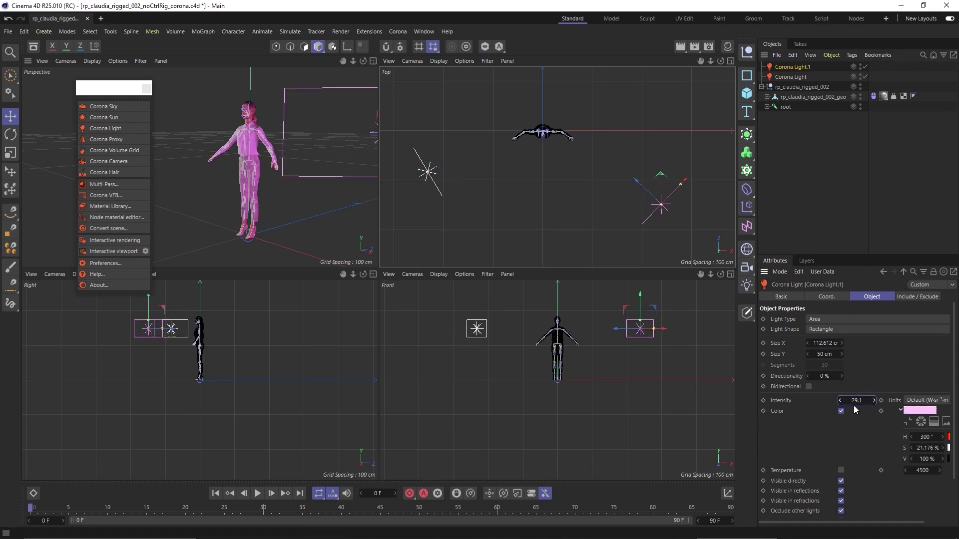
click(413, 193)
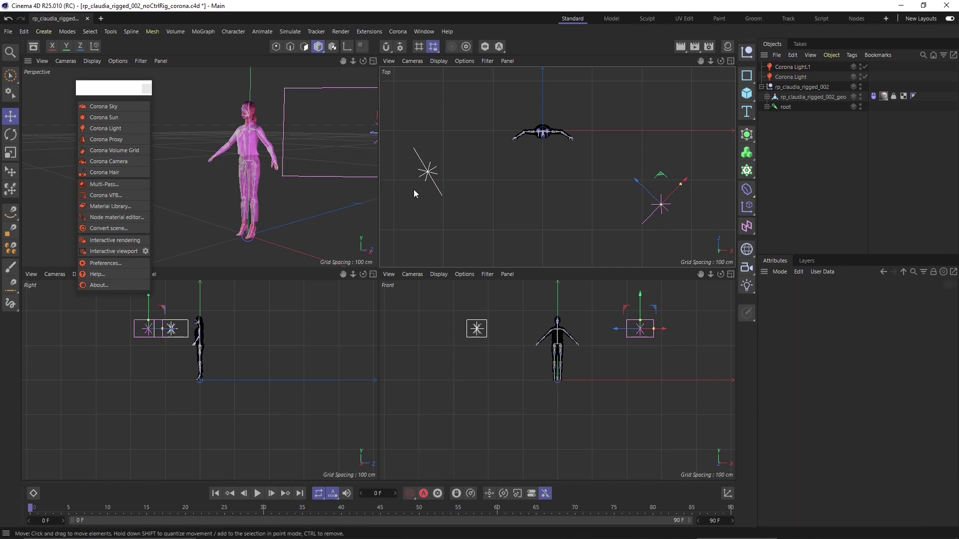
key(ctrl+z)
In the full-size Perspective view, make Corona Light.1 not directly visible and clear the selection
key(F1)
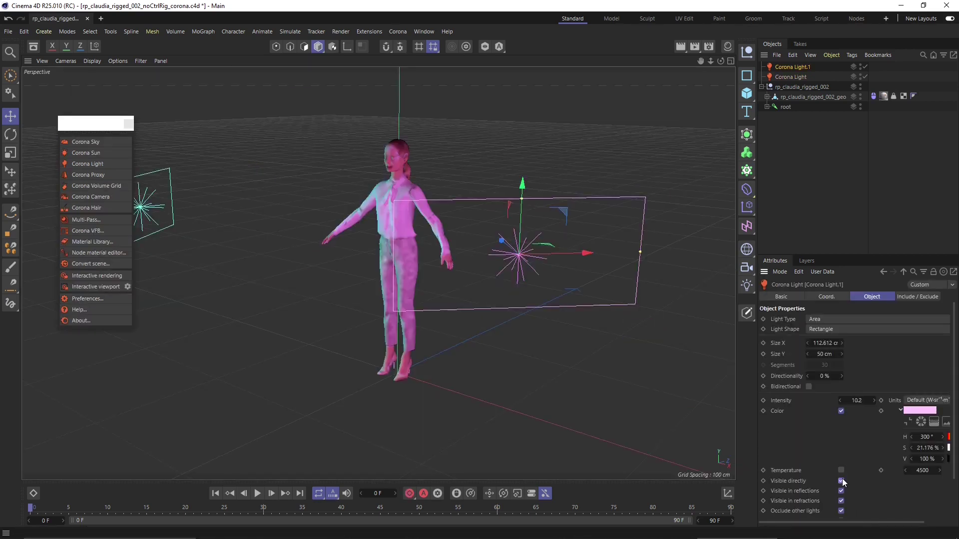
click(840, 481)
click(163, 180)
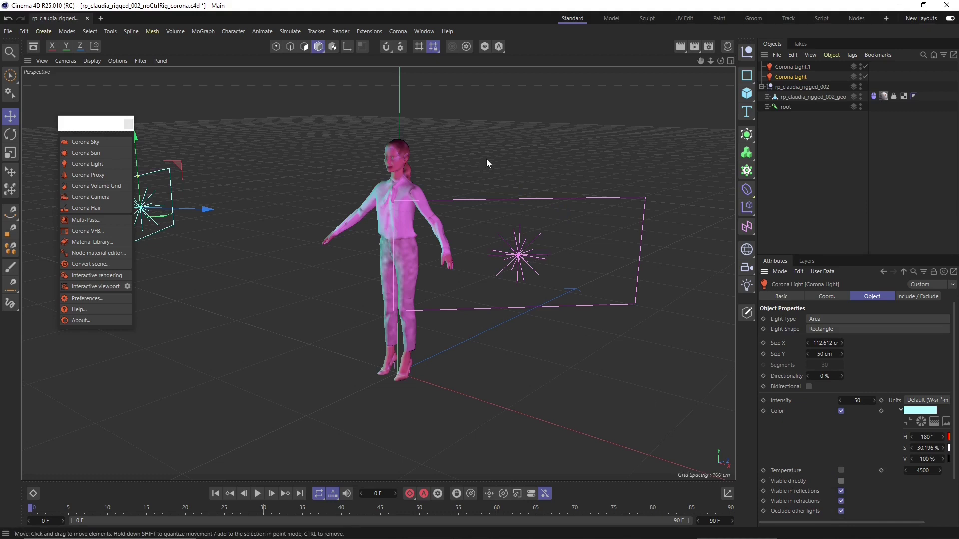
click(716, 82)
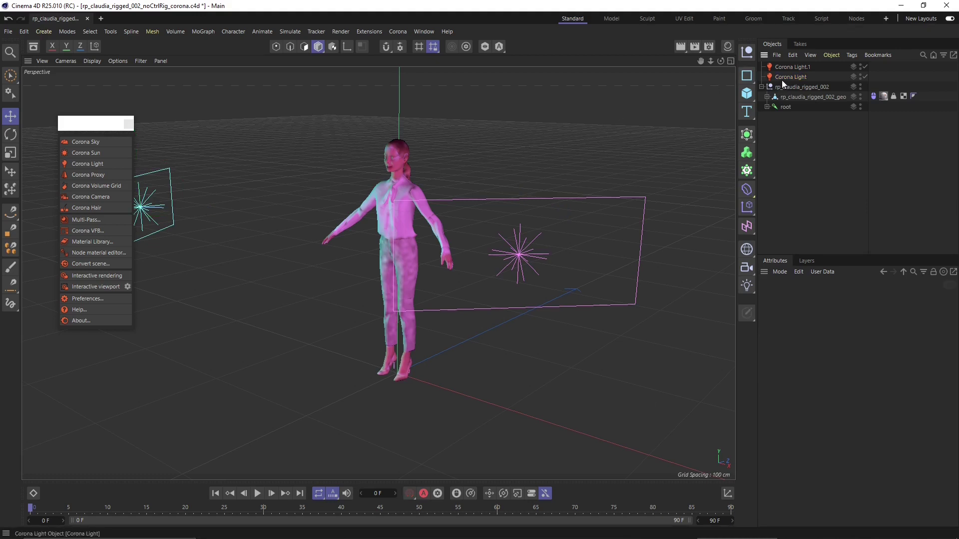
Add a third Corona Light and move it in front of the figure, near her outstretched right hand
click(86, 165)
drag(436, 348, 253, 223)
drag(216, 183, 319, 275)
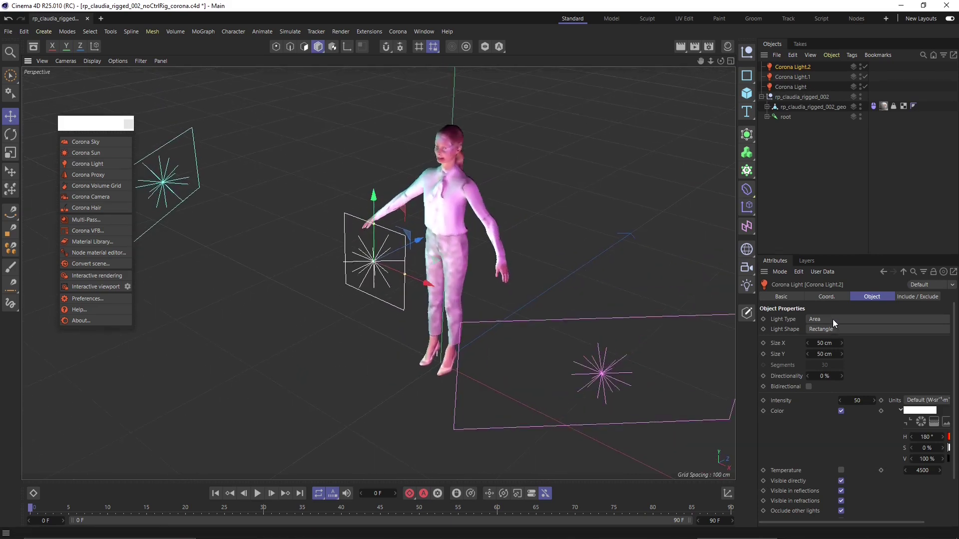
Change the new light's type to Object with a Sphere shape, and set its radius to 9 cm
click(832, 319)
click(831, 346)
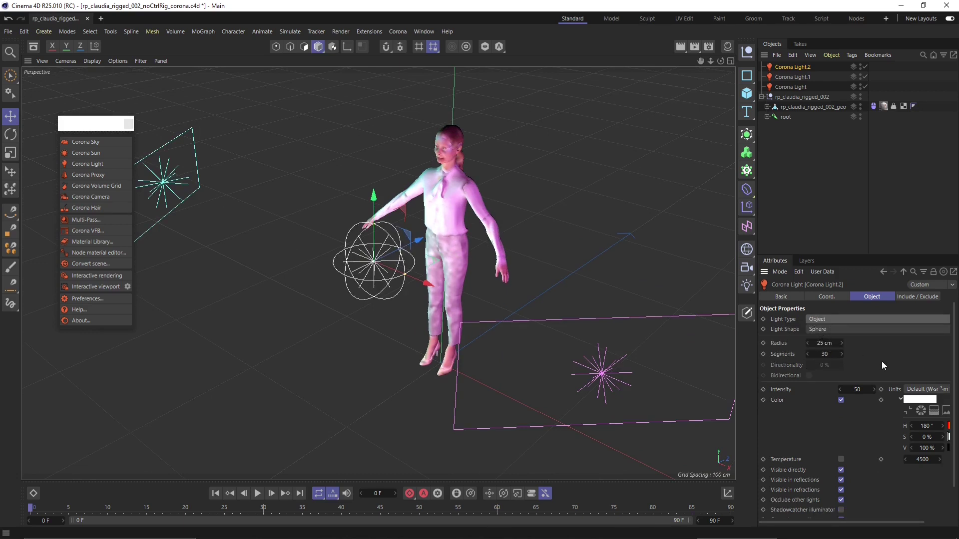
drag(827, 343, 810, 342)
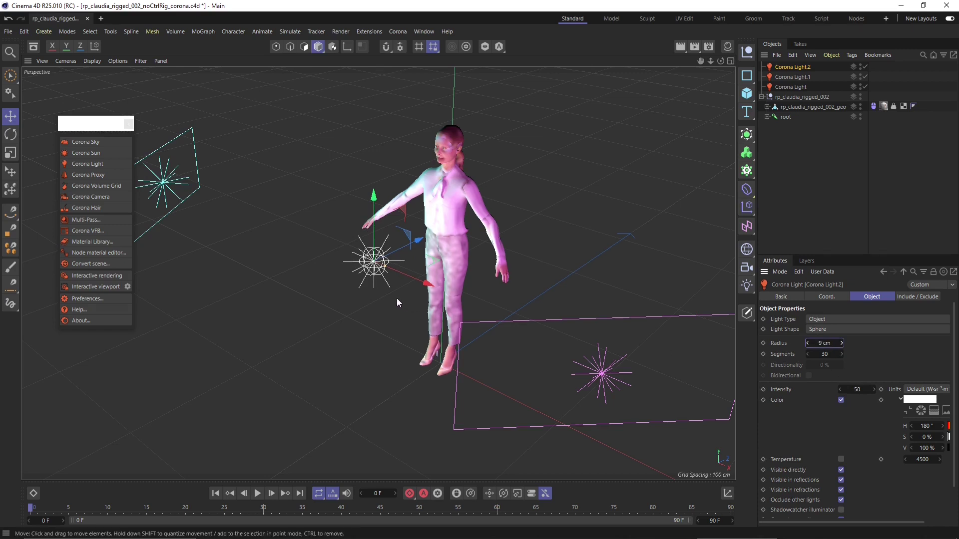
Render a closer Perspective view of the figure and sphere light in the Corona VFB, and inspect the lighting beside the viewport
alt+drag(365, 268, 463, 238)
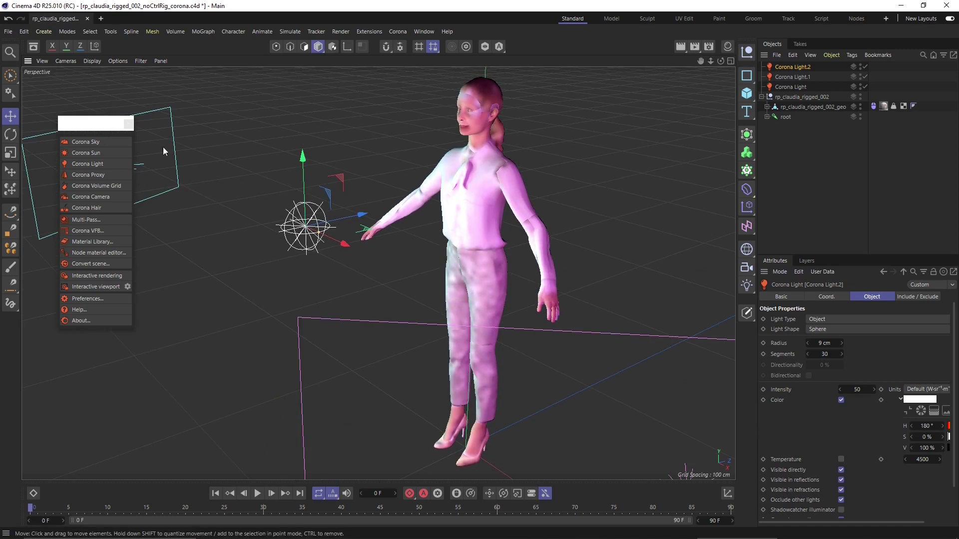
click(95, 231)
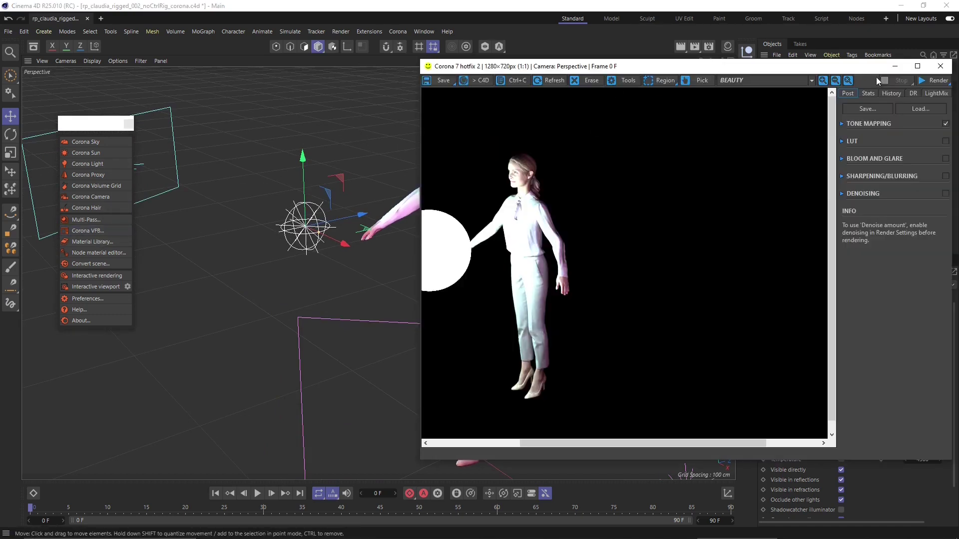
click(935, 80)
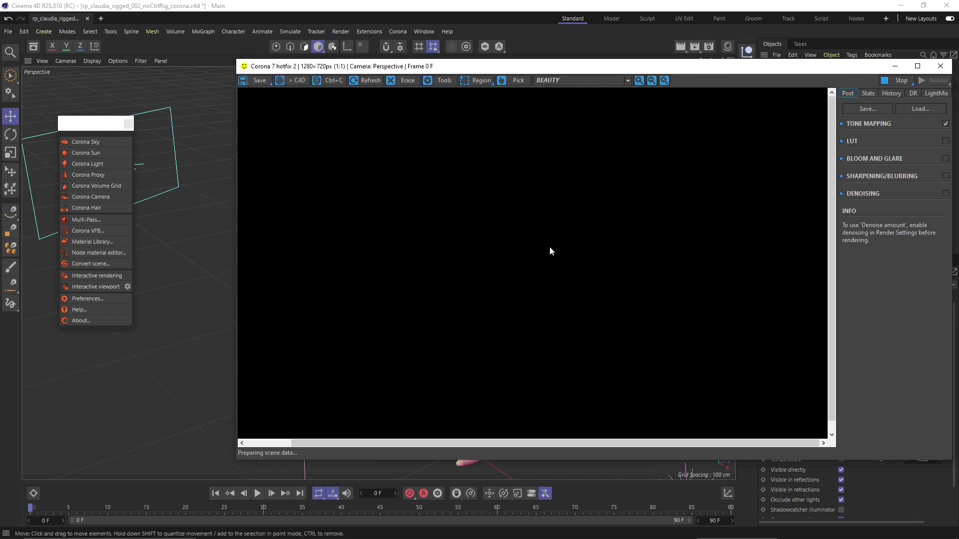
scroll(550, 247, down, 1)
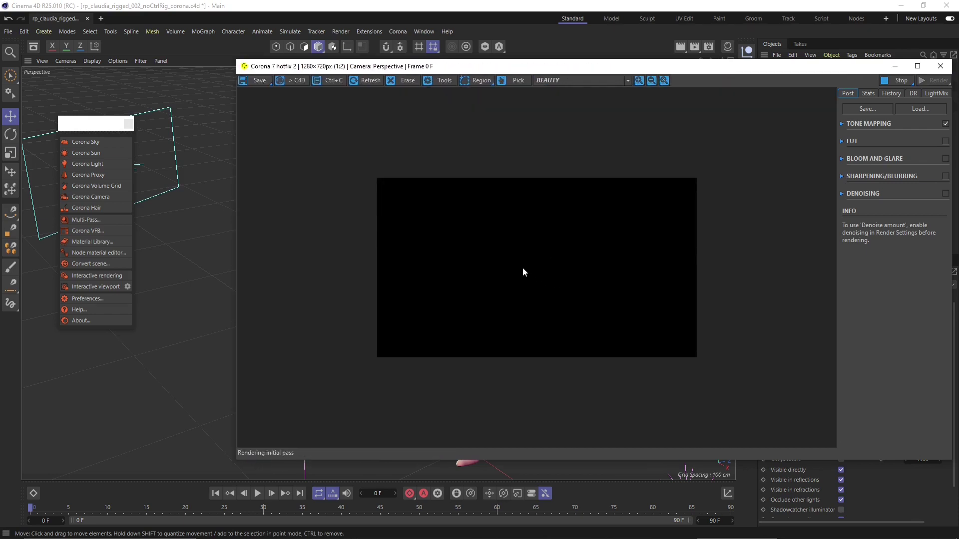
scroll(560, 300, up, 1)
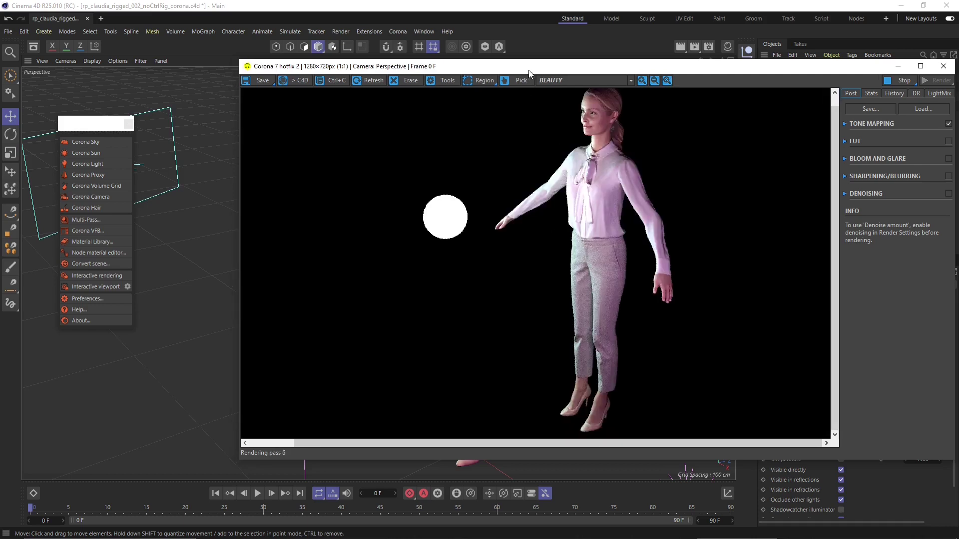
drag(525, 72, 684, 83)
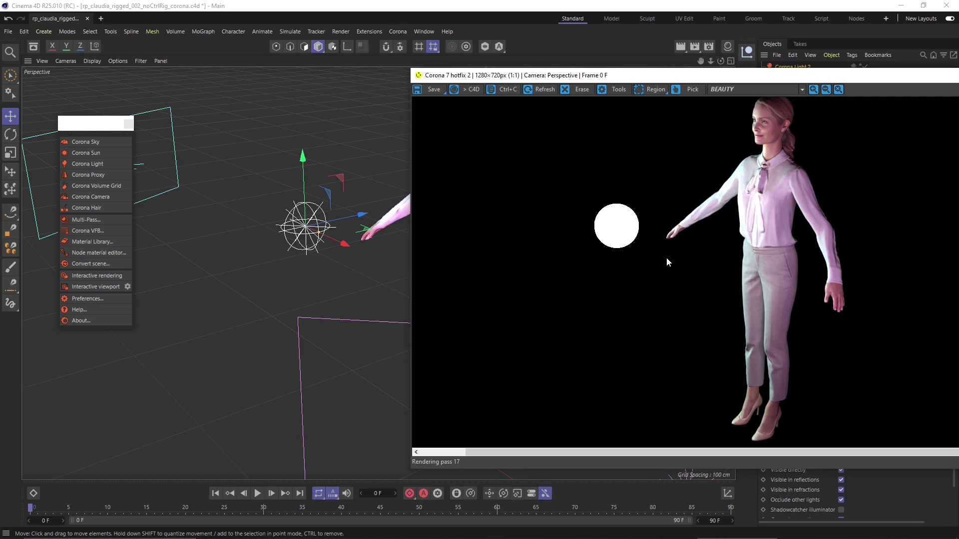
scroll(663, 259, down, 2)
scroll(663, 260, up, 2)
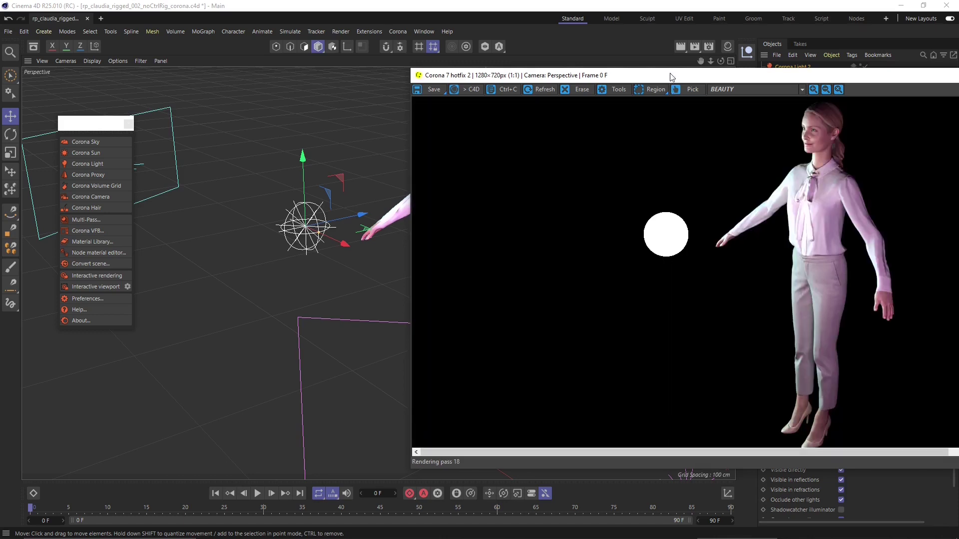
drag(674, 75, 633, 78)
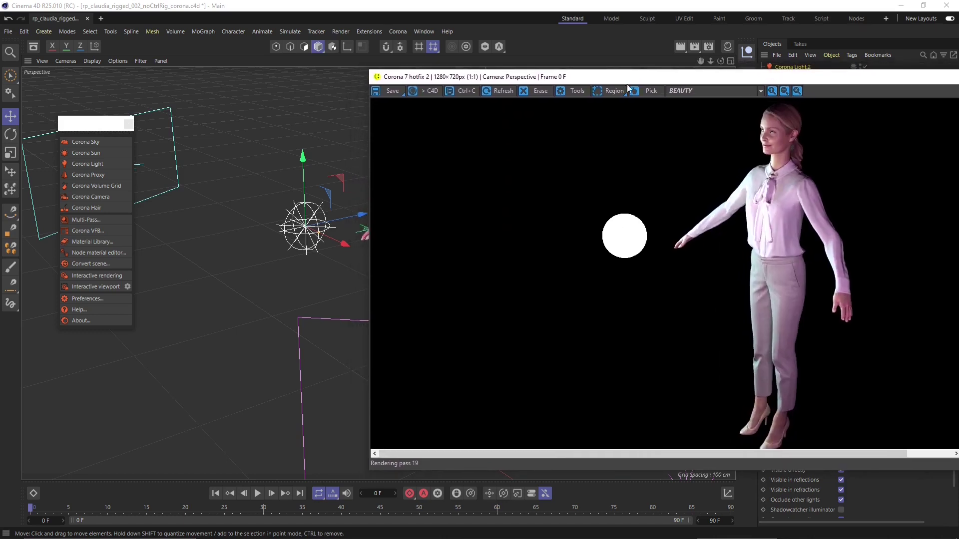